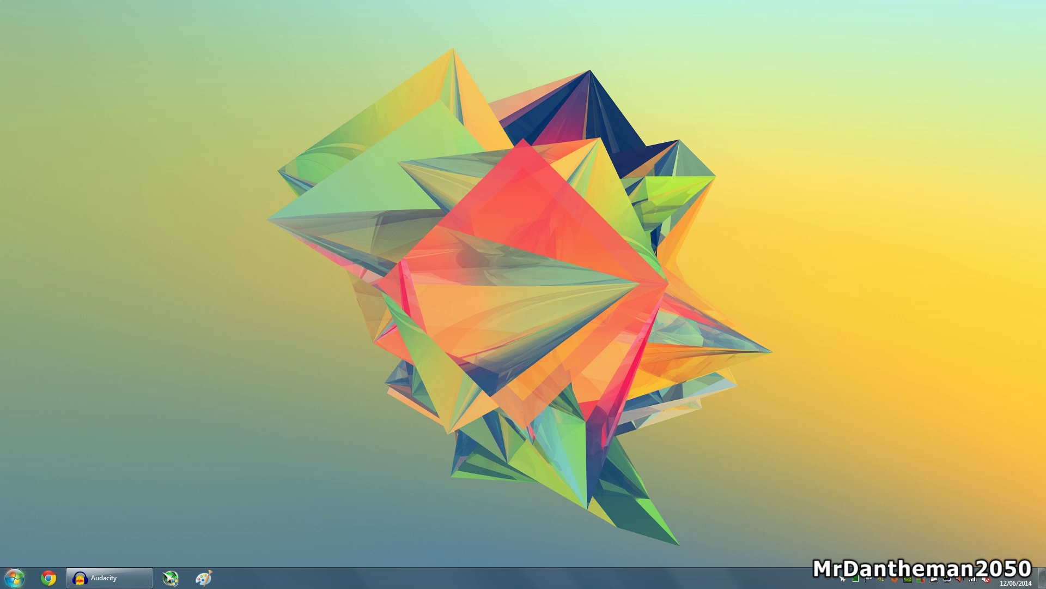
# Launch Premiere Pro CS6 and open the Master Template project.
pyautogui.click(15, 578)
pyautogui.click(57, 236)
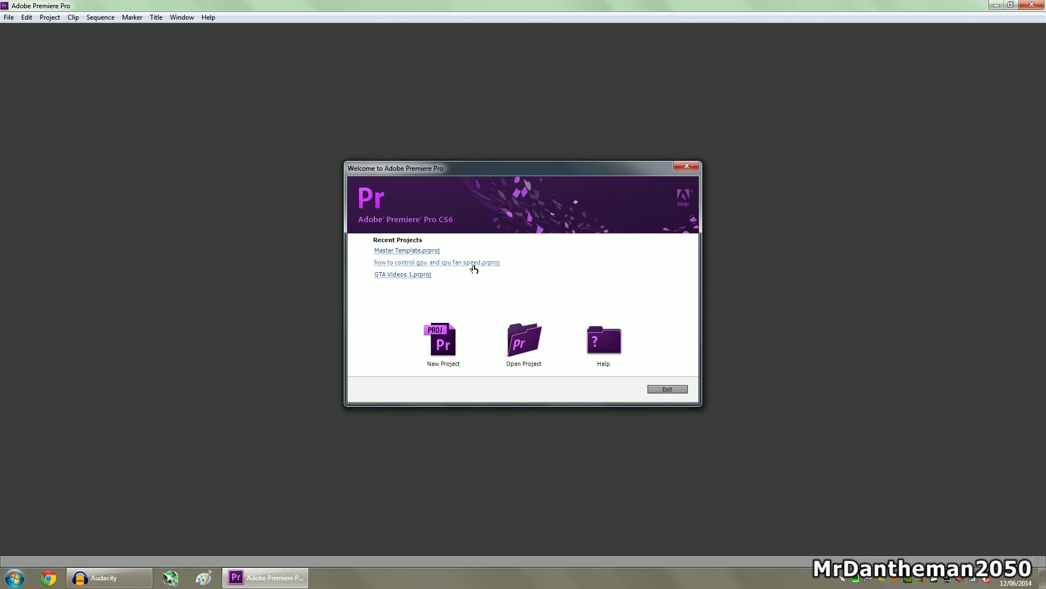
pyautogui.click(406, 250)
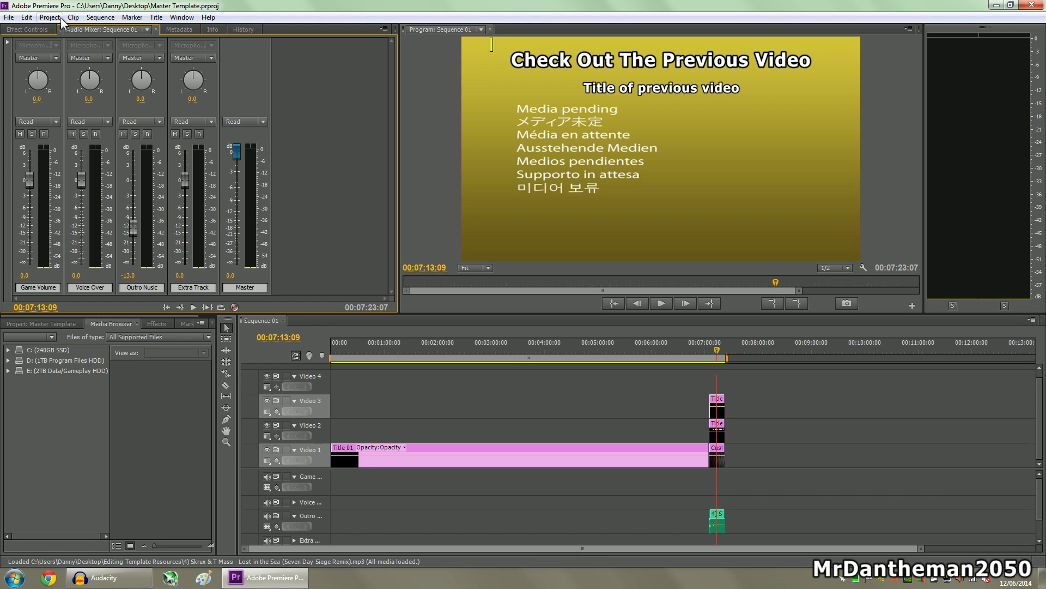
# Check that General Project Settings show Mercury Playback Engine GPU Acceleration (CUDA) as renderer, without changing anything.
pyautogui.click(70, 17)
pyautogui.moveTo(50, 17)
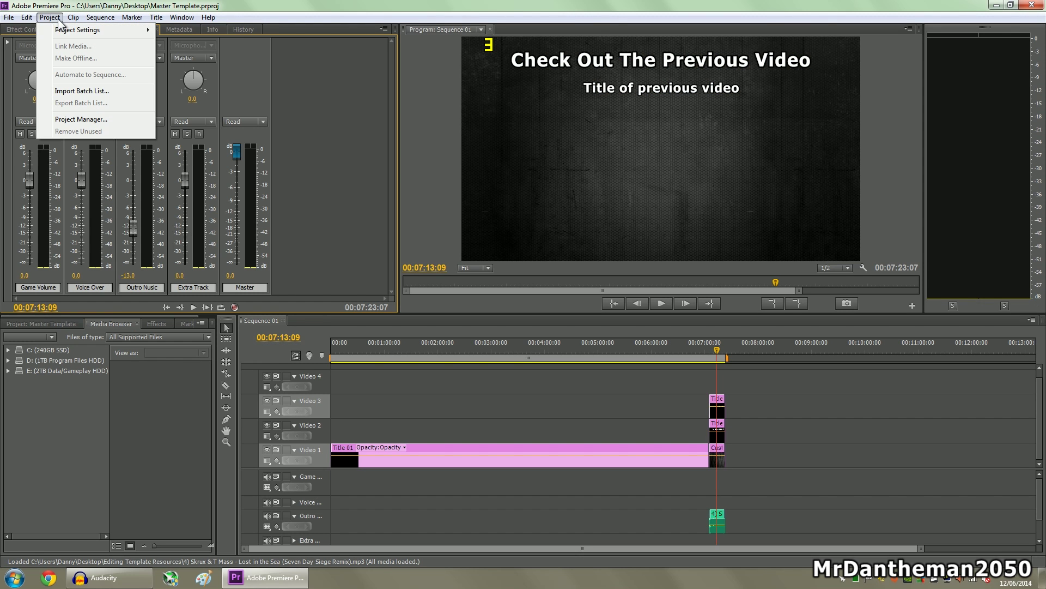
pyautogui.moveTo(145, 33)
pyautogui.click(185, 30)
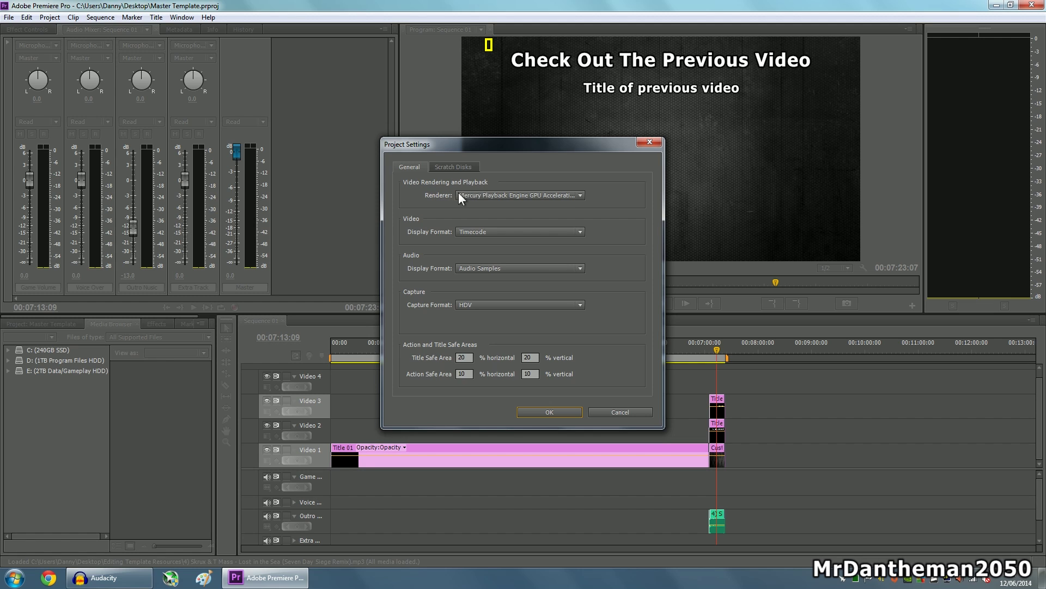
pyautogui.click(520, 195)
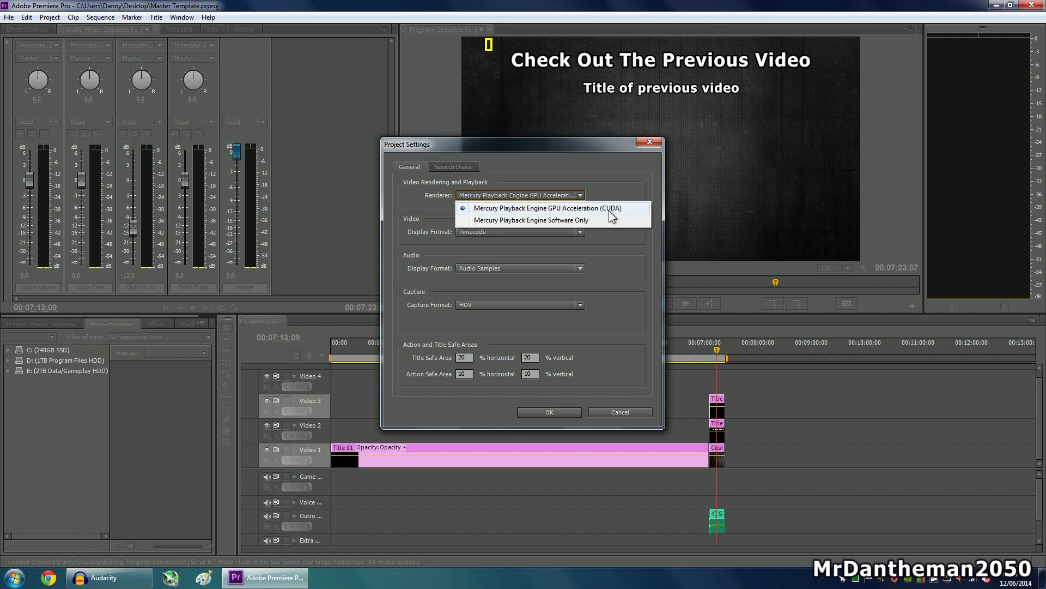
pyautogui.click(647, 145)
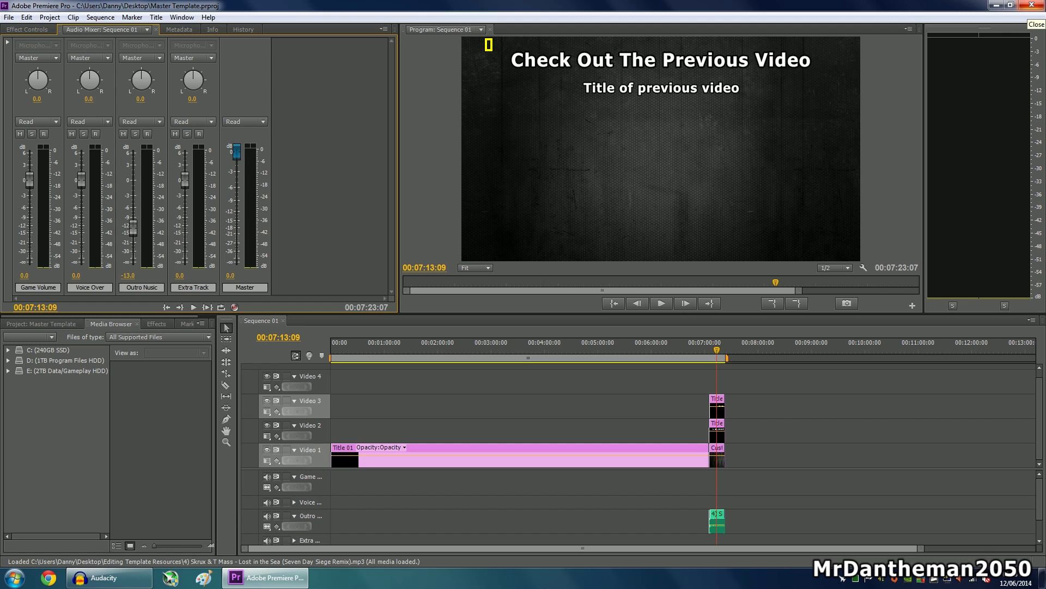
# Quit Premiere Pro and launch cmd.exe as administrator from the Start Menu search.
pyautogui.click(1031, 5)
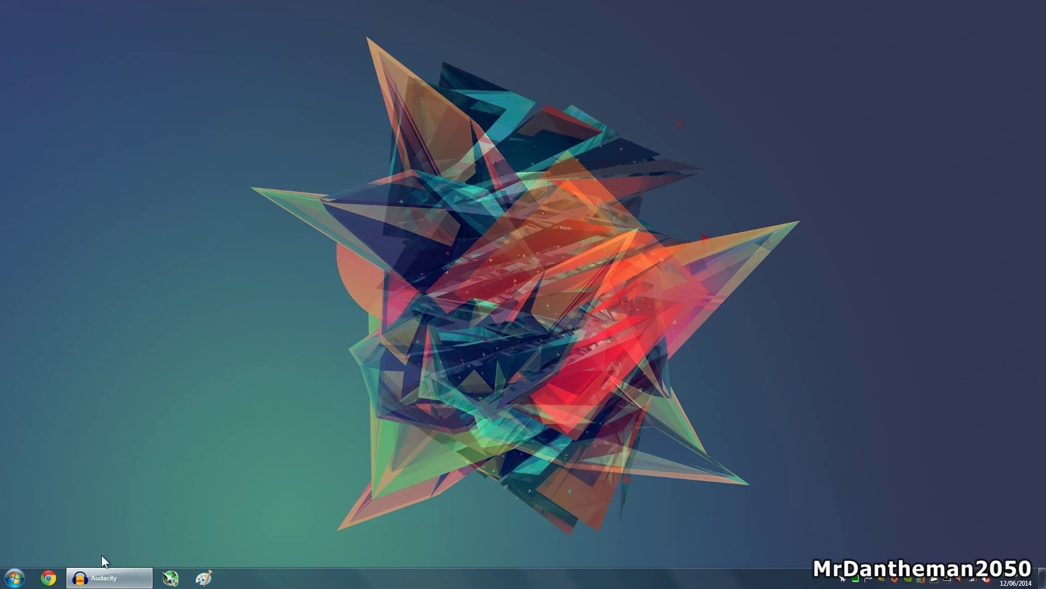
pyautogui.click(15, 577)
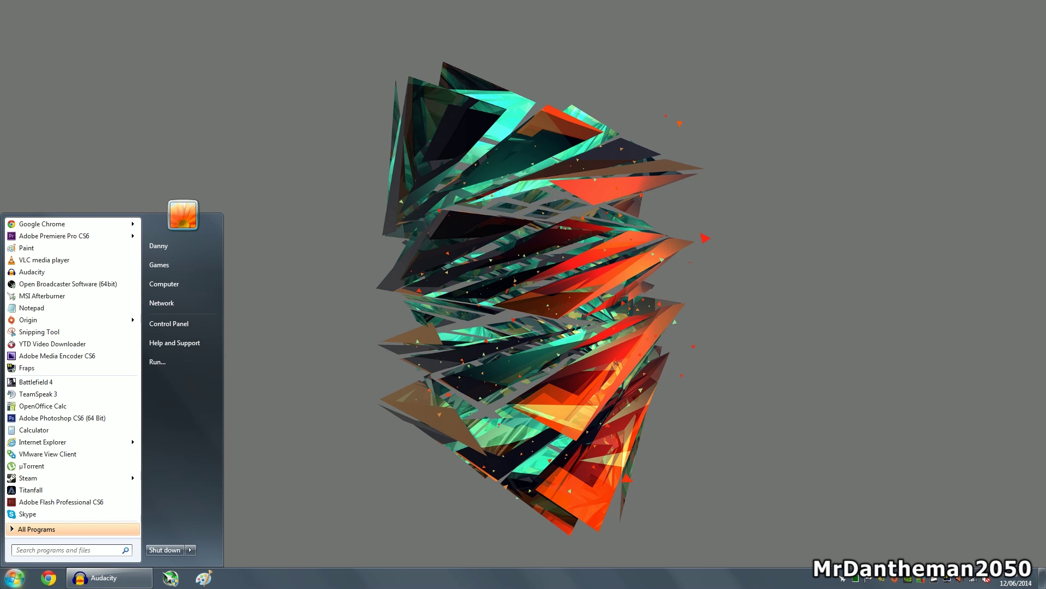
pyautogui.write('cmd')
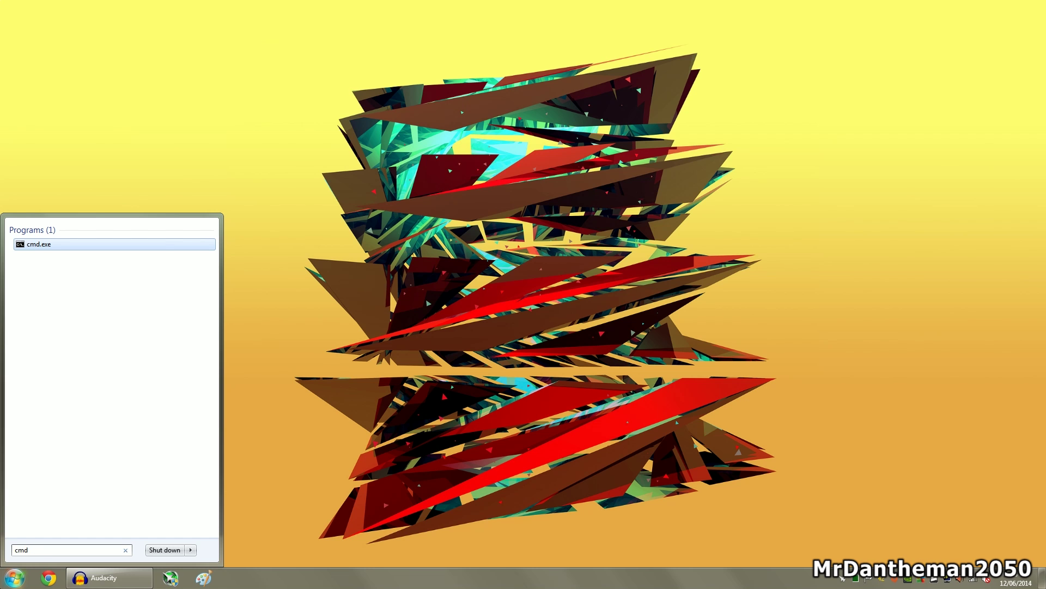
pyautogui.hotkey('shift', 'F10')
pyautogui.press('Down')
pyautogui.press('Down')
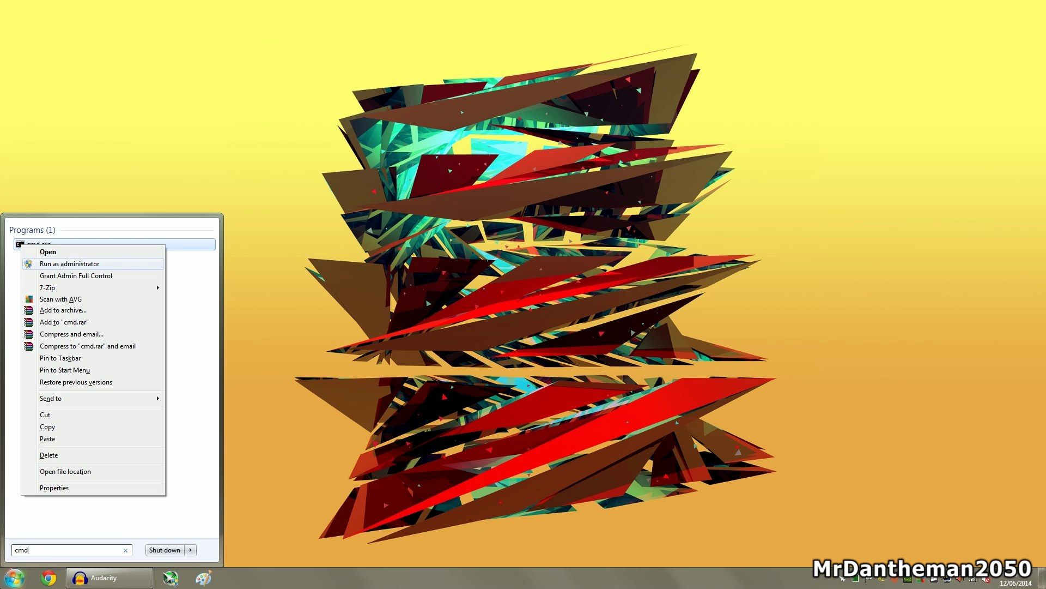
pyautogui.press('Return')
pyautogui.press('Return')
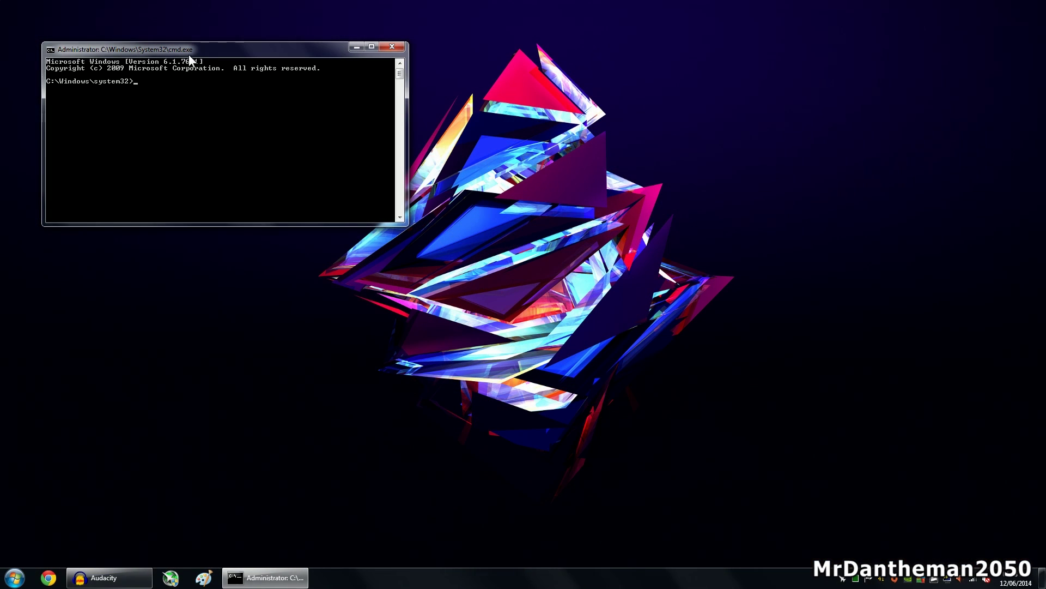
# Centre and enlarge the command window, go up two levels to C:\ and run dir.
pyautogui.moveTo(189, 50); pyautogui.dragTo(471, 80)
pyautogui.moveTo(498, 256); pyautogui.dragTo(499, 451)
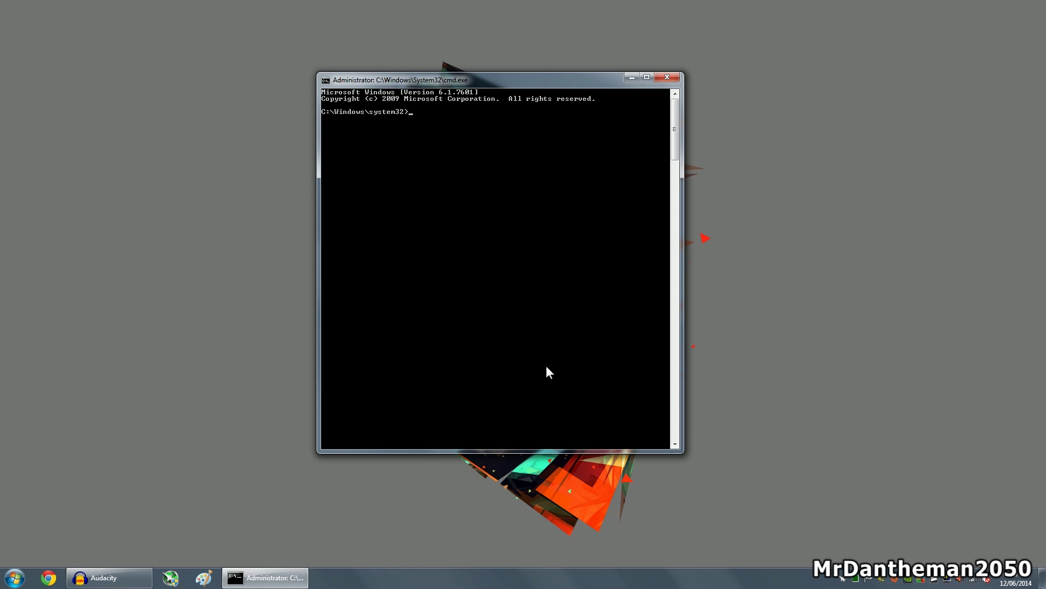
pyautogui.write('cd..')
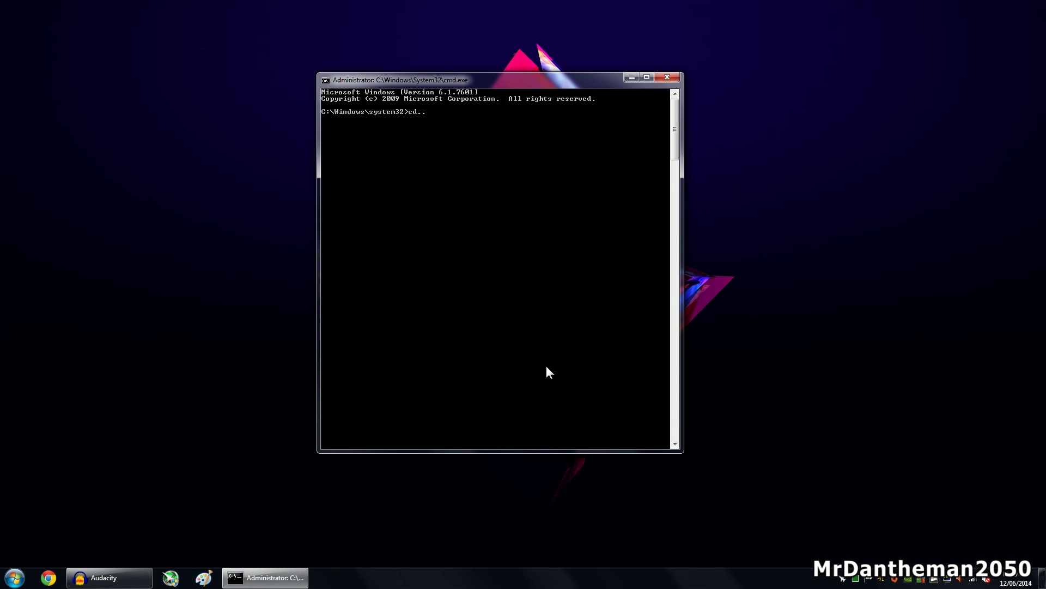
pyautogui.press('Return')
pyautogui.write('cd..')
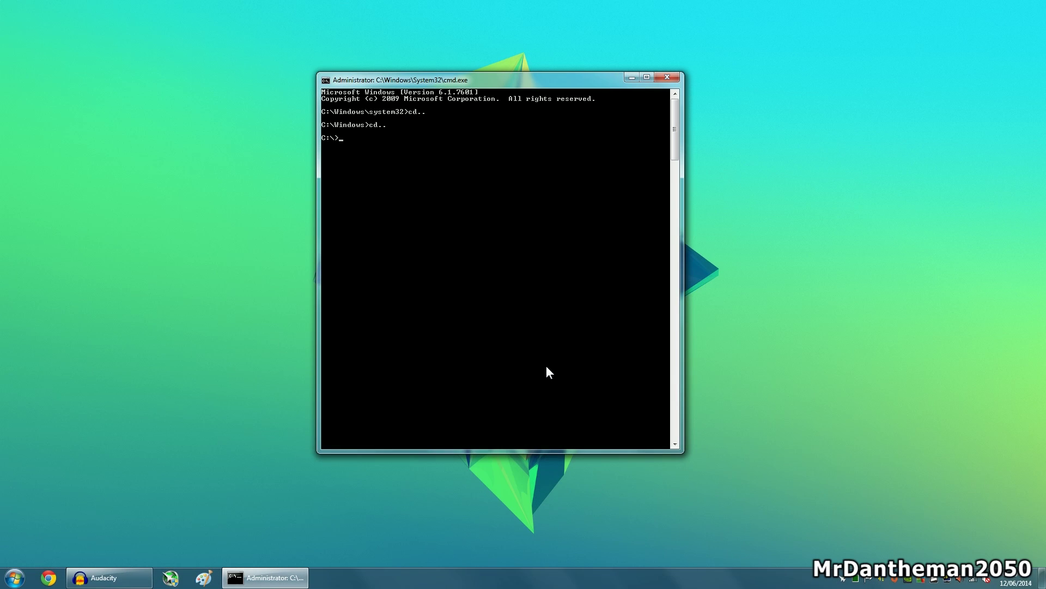
pyautogui.write('dir')
pyautogui.press('Return')
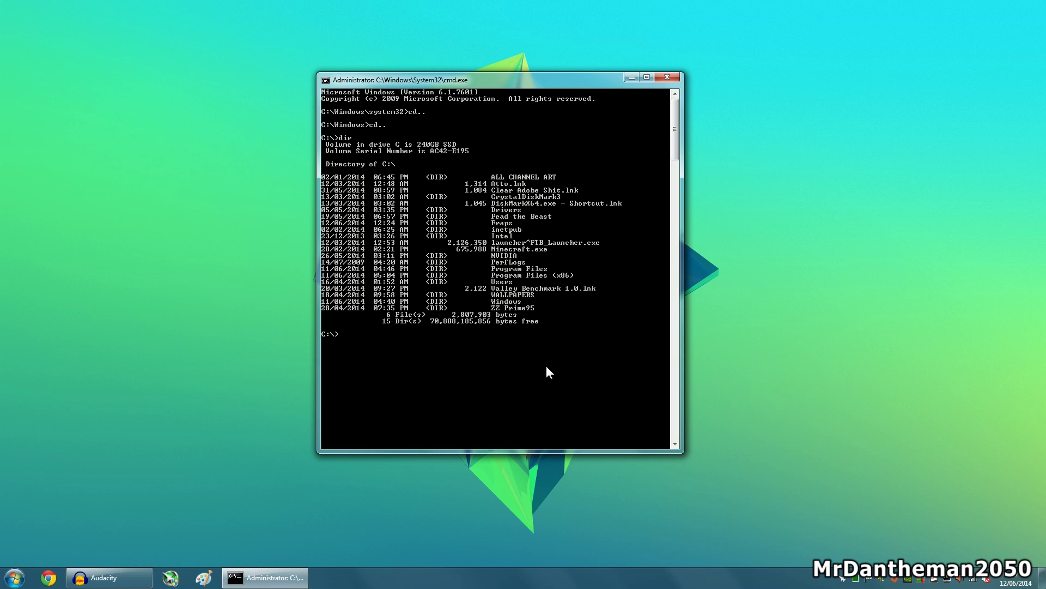
# Change into C:\Program Files, correcting the misspelled folder name.
pyautogui.write('cd progrm,')
pyautogui.write('m files')
pyautogui.press('Return')
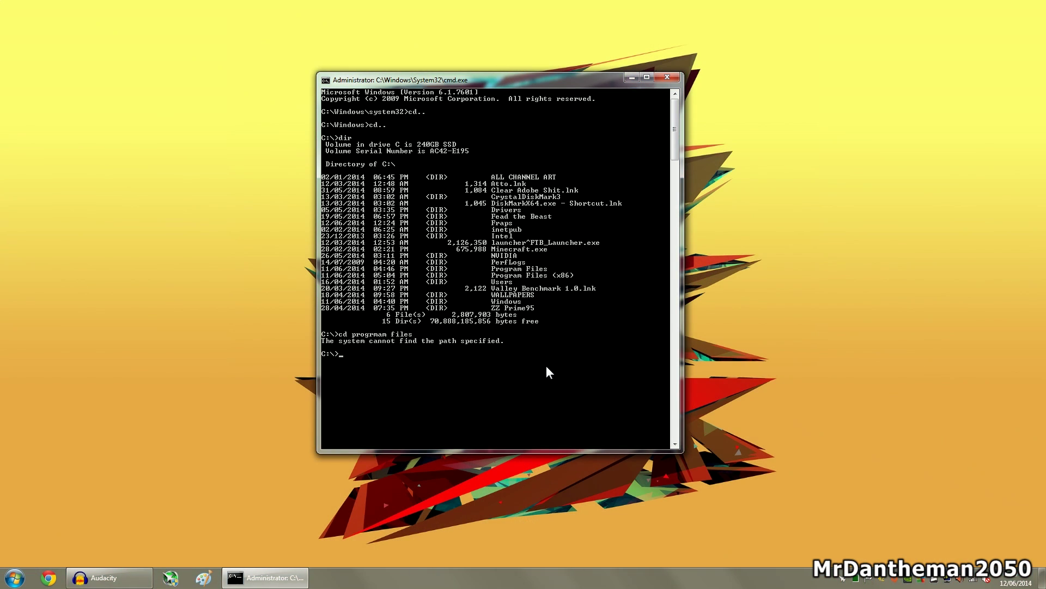
pyautogui.press('Up')
pyautogui.press('Left')
pyautogui.press('Left')
pyautogui.press('Left')
pyautogui.press('Left')
pyautogui.press('Left')
pyautogui.press('Left')
pyautogui.press('Left')
pyautogui.press('BackSpace')
pyautogui.press('Delete')
pyautogui.write('am')
pyautogui.press('BackSpace')
pyautogui.press('BackSpace')
pyautogui.press('BackSpace')
pyautogui.write('am')
pyautogui.press('Return')
# Enter the Adobe folder, list it, then change into Adobe Premiere Pro CS6.
pyautogui.write('cd adobe')
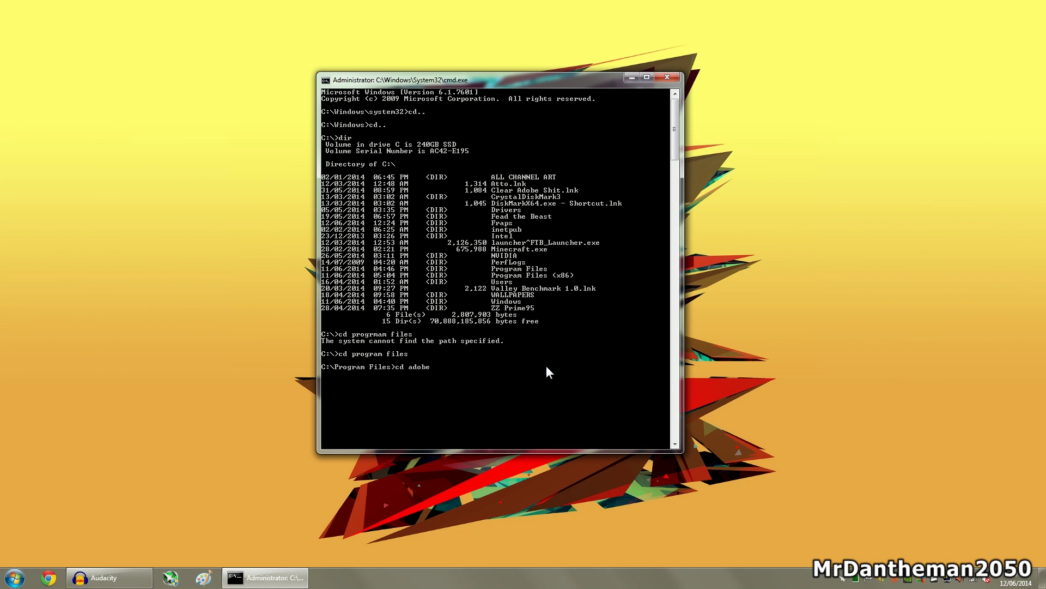
pyautogui.press('Return')
pyautogui.write('dir')
pyautogui.press('Return')
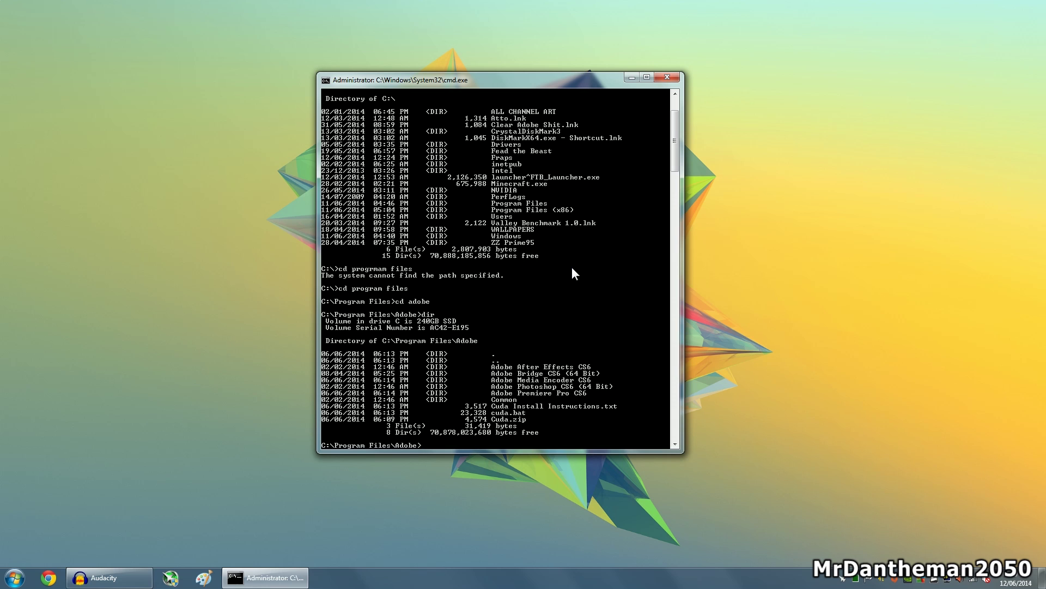
pyautogui.write('cd adobe premier')
pyautogui.press('BackSpace')
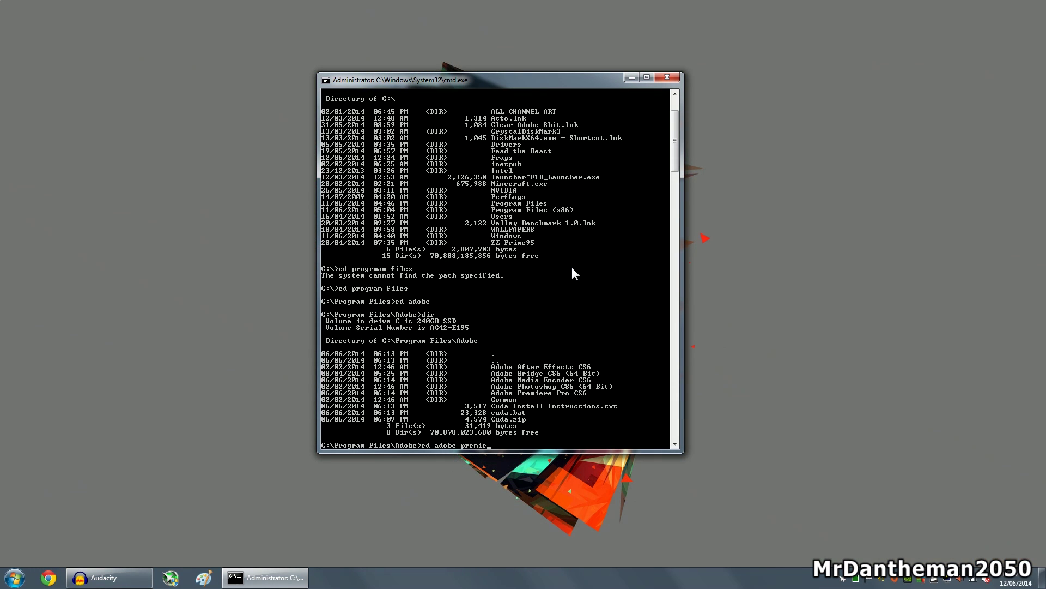
pyautogui.write('re pro cs6')
pyautogui.press('Return')
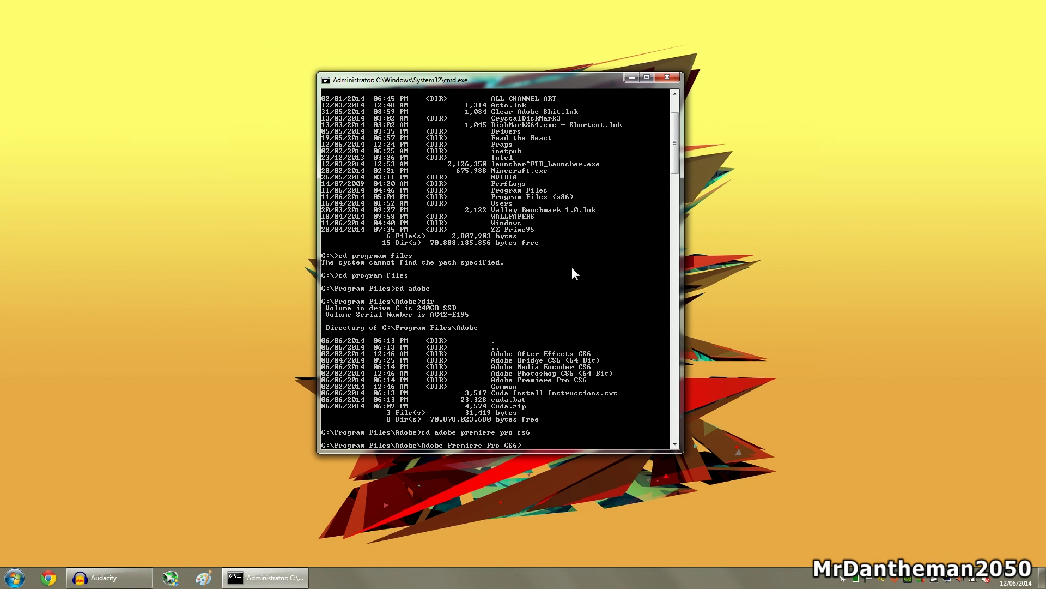
# List the Premiere Pro CS6 folder and run GPUsniffer.exe, which reports the GeForce GTX 770.
pyautogui.press('Return')
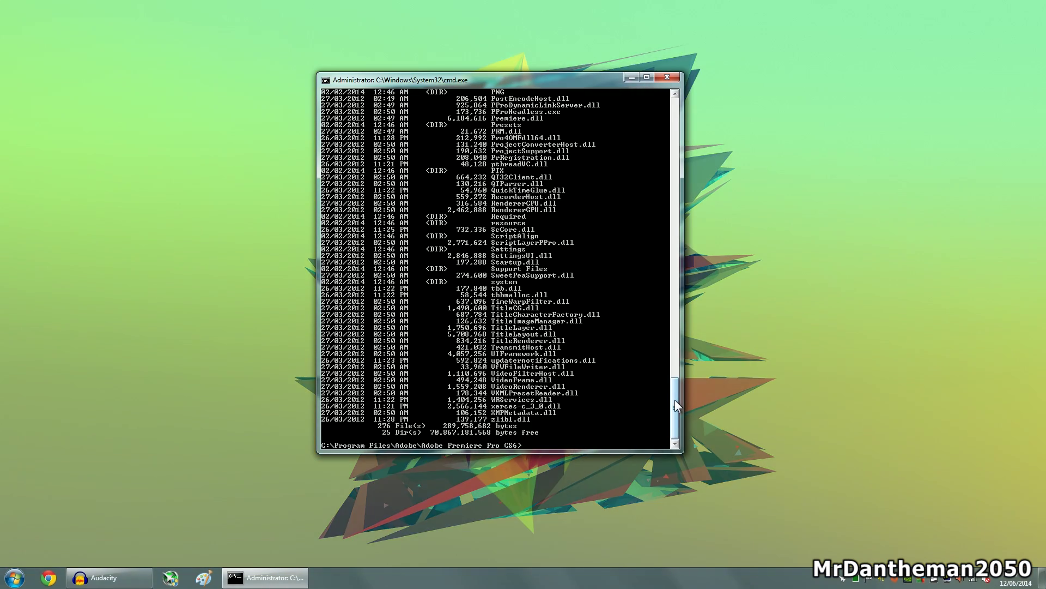
pyautogui.moveTo(675, 400); pyautogui.dragTo(669, 184)
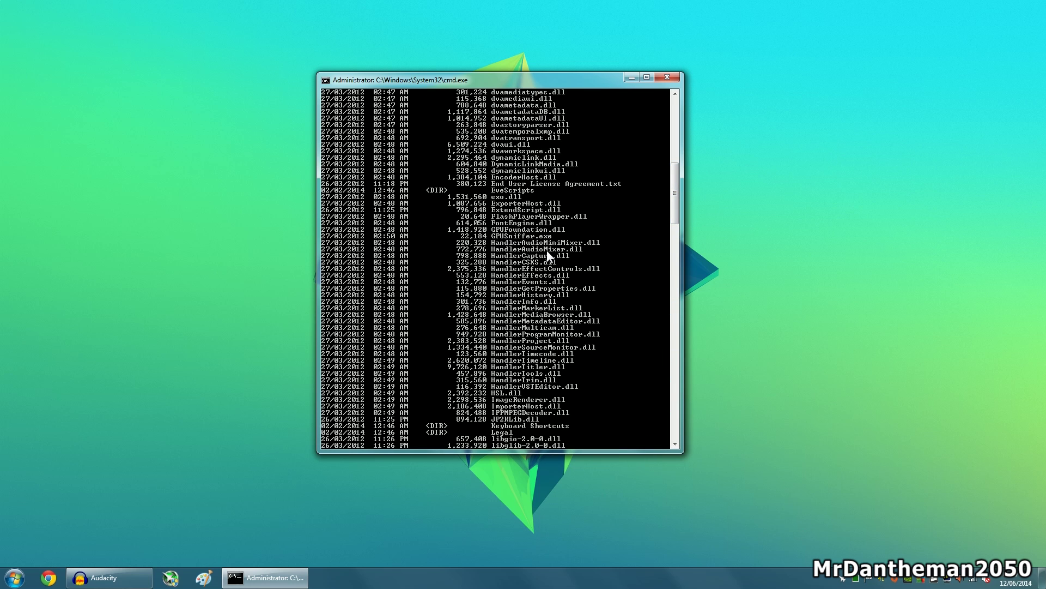
pyautogui.write('GPU')
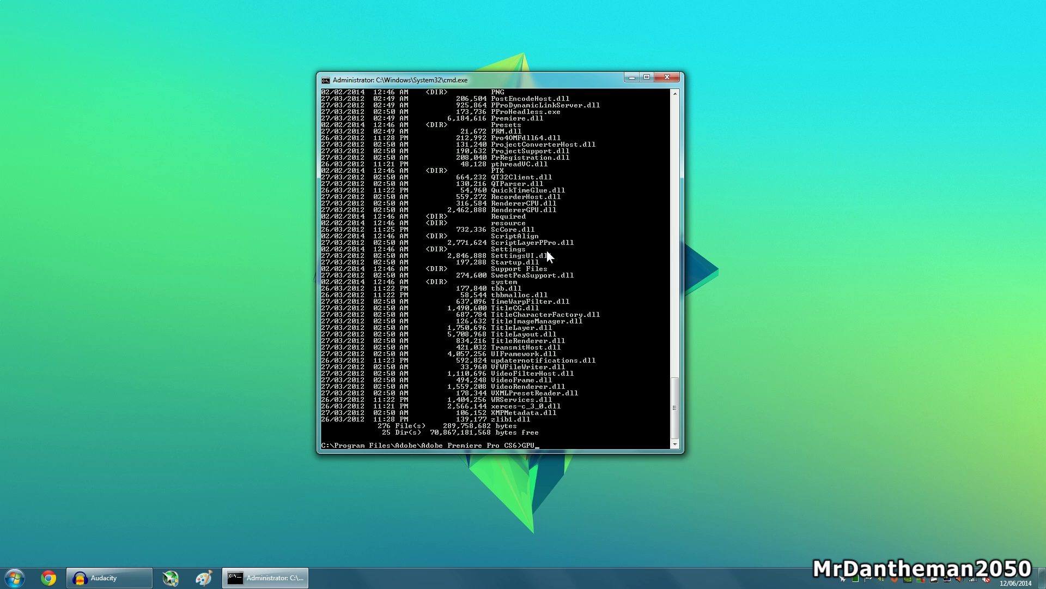
pyautogui.write('sniffer')
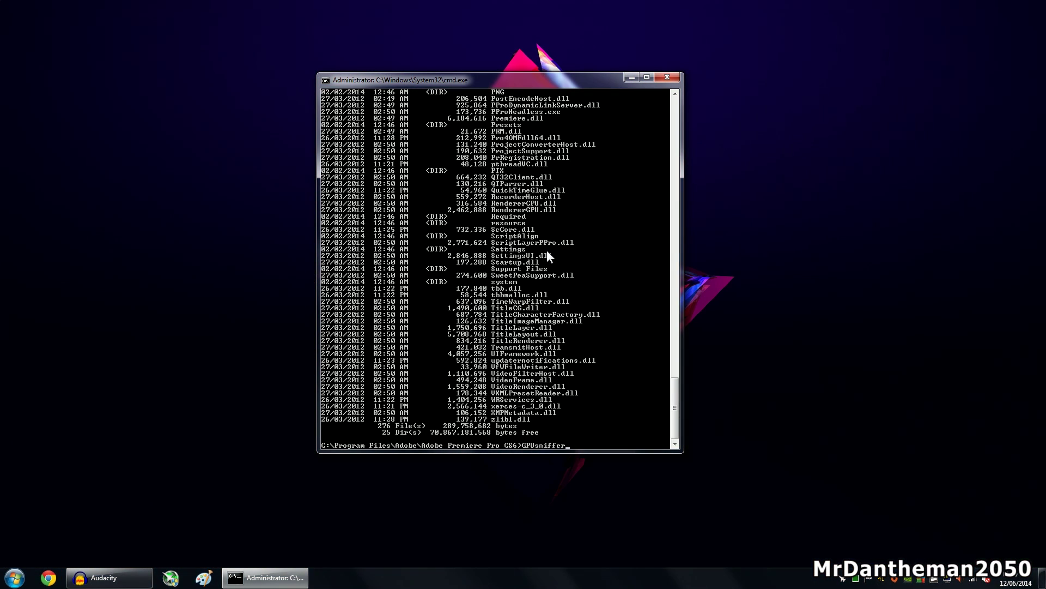
pyautogui.write('.exe')
pyautogui.press('Return')
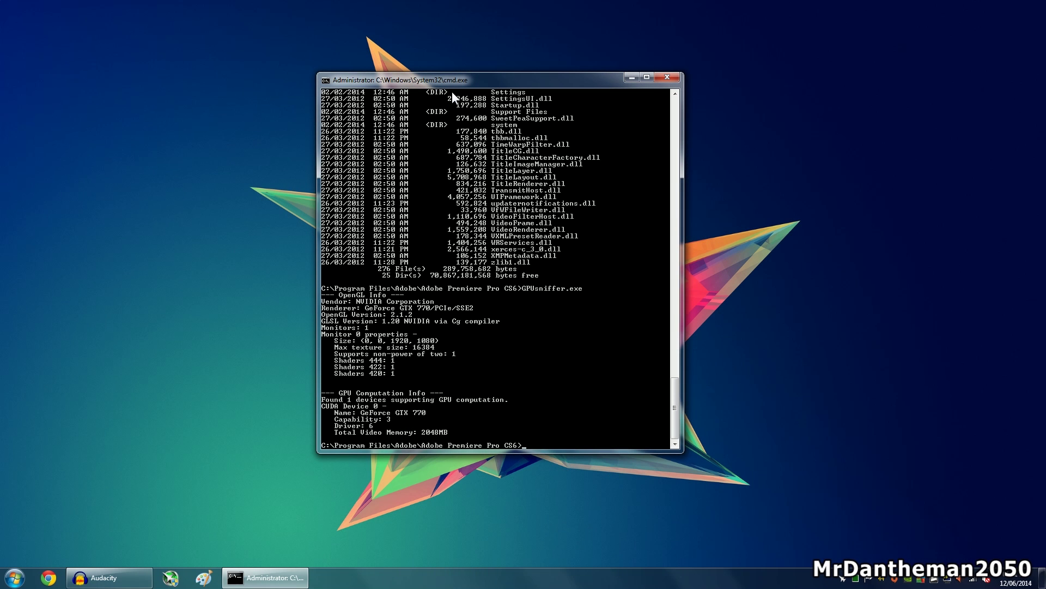
# Browse Explorer to C:\Program Files\Adobe\Adobe Premiere Pro CS6, beside the left-docked command window.
pyautogui.moveTo(454, 90); pyautogui.dragTo(183, 86)
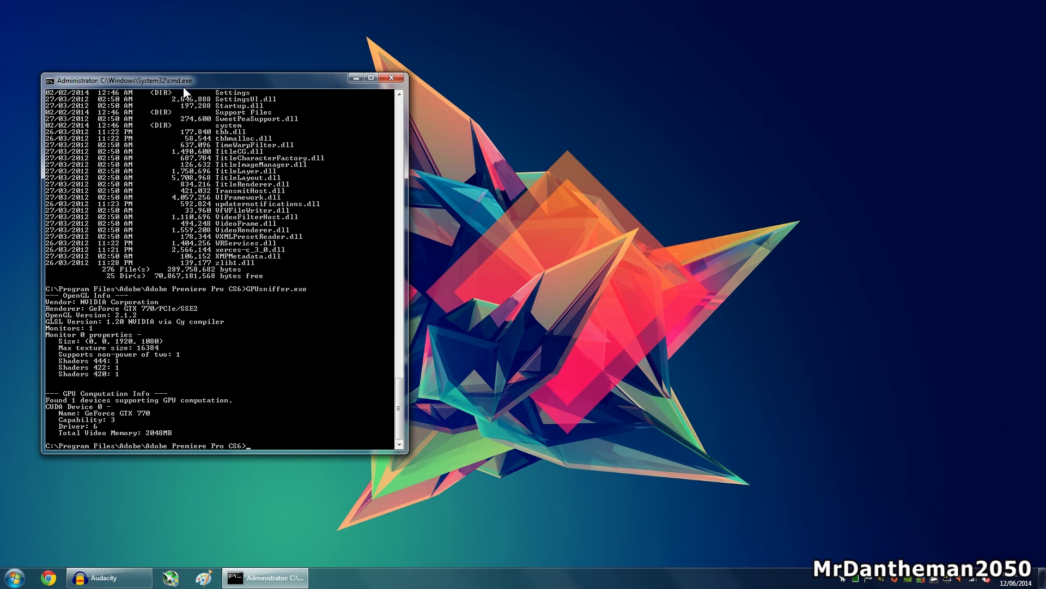
pyautogui.click(14, 577)
pyautogui.click(193, 286)
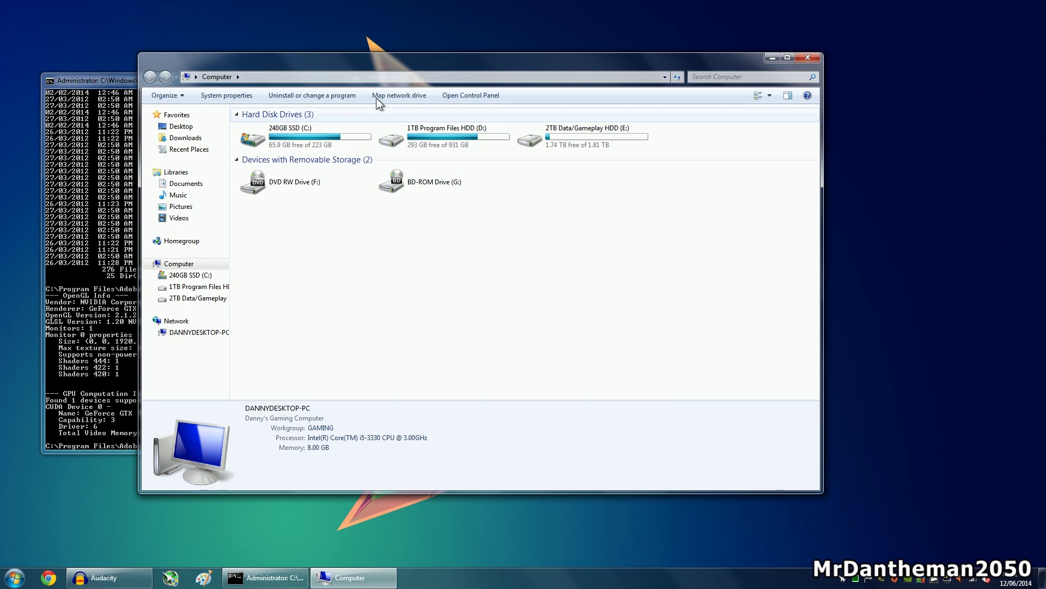
pyautogui.moveTo(370, 88); pyautogui.dragTo(537, 93)
pyautogui.doubleClick(478, 158)
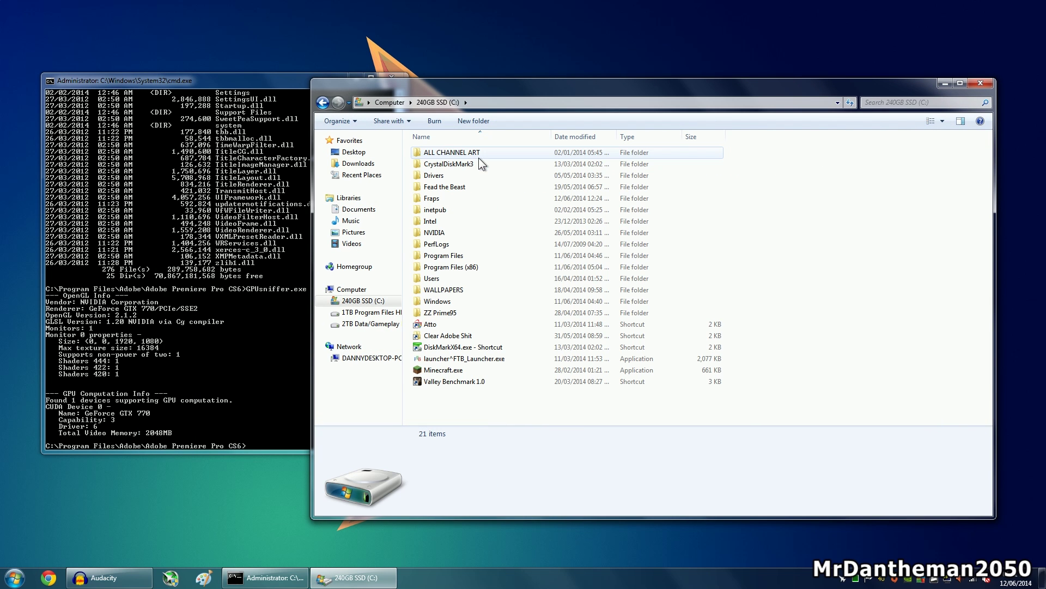
pyautogui.doubleClick(466, 259)
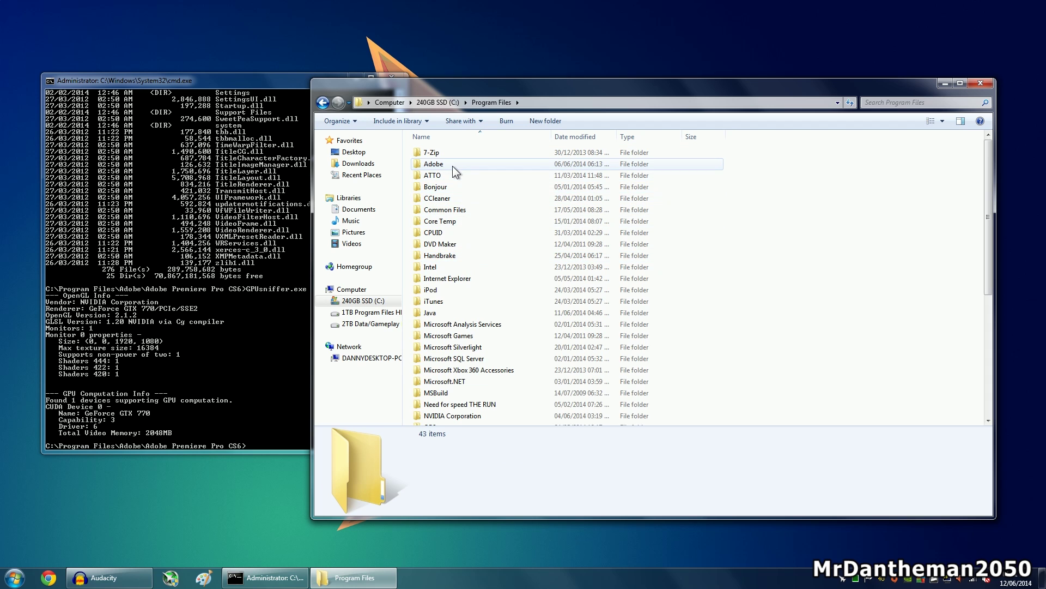
pyautogui.doubleClick(452, 164)
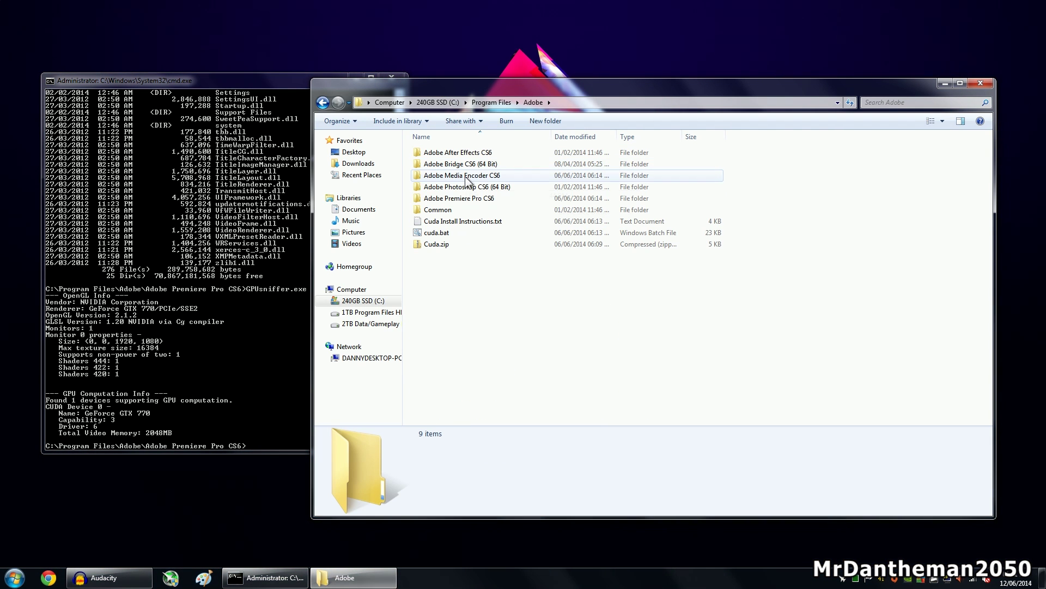
pyautogui.doubleClick(481, 199)
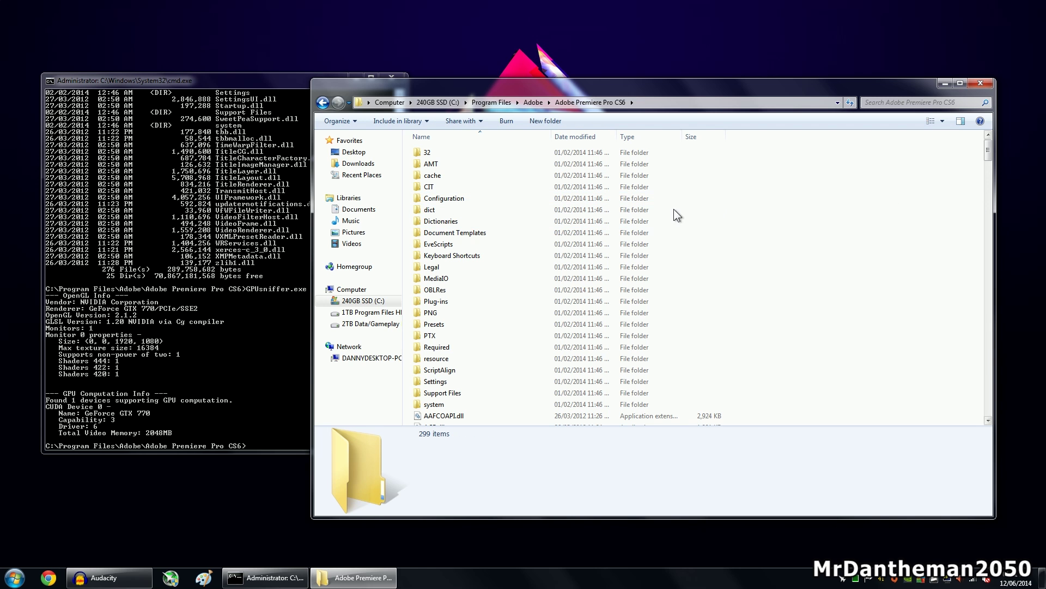
pyautogui.click(631, 220)
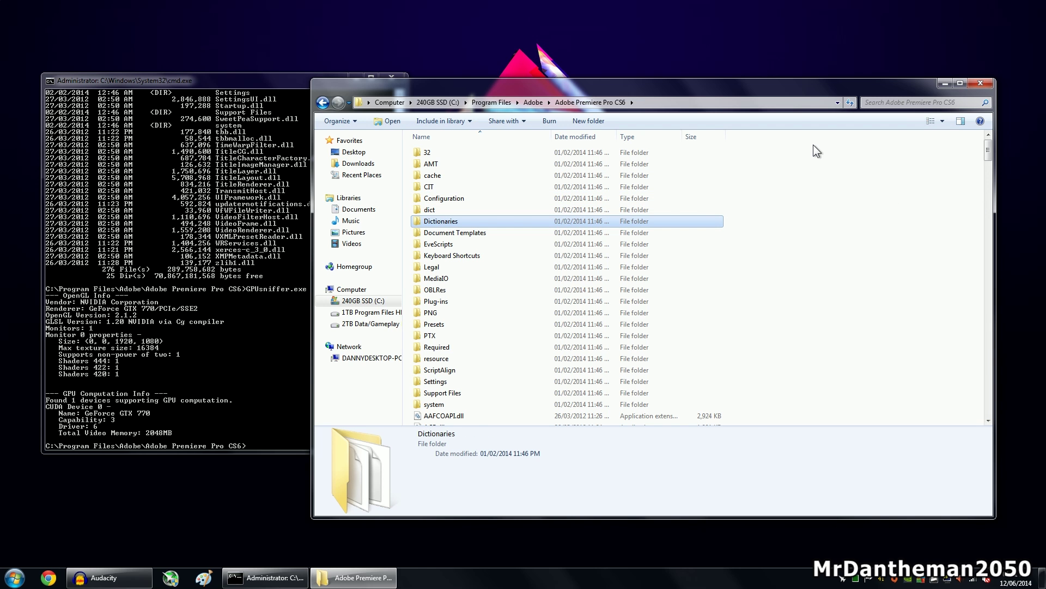
# Search the Premiere Pro CS6 folder for 'supported' to list the supported-cards files.
pyautogui.write('gpus')
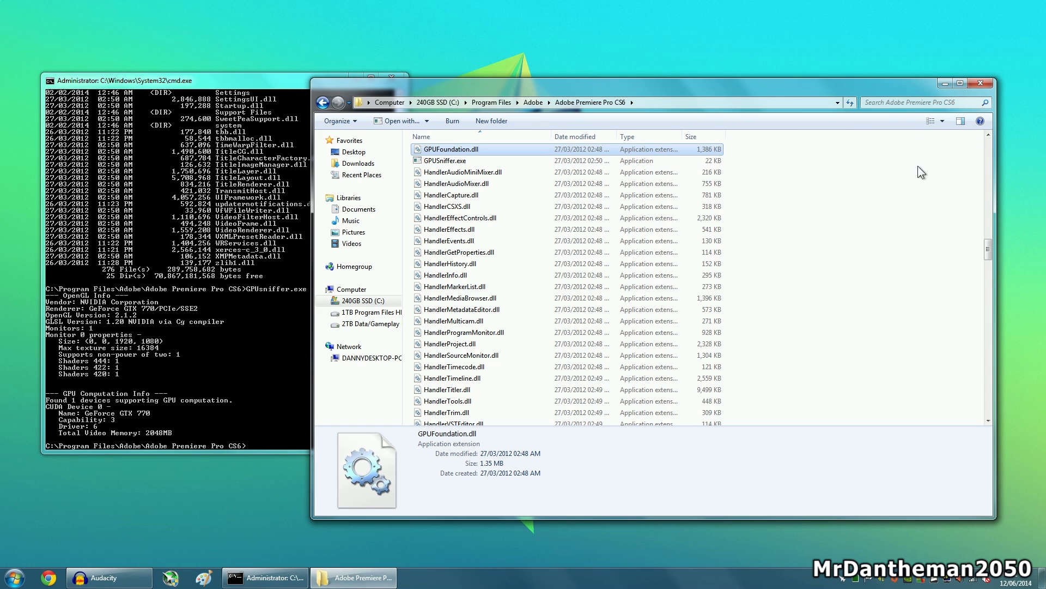
pyautogui.click(904, 103)
pyautogui.write('suuport')
pyautogui.press('BackSpace')
pyautogui.press('BackSpace')
pyautogui.press('BackSpace')
pyautogui.press('BackSpace')
pyautogui.press('BackSpace')
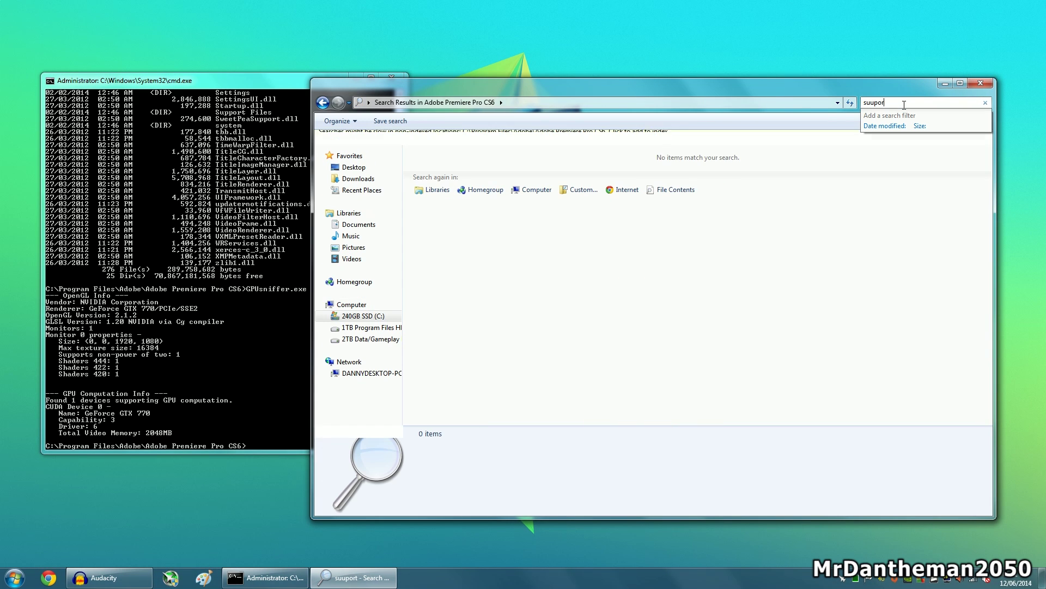
pyautogui.write('pported')
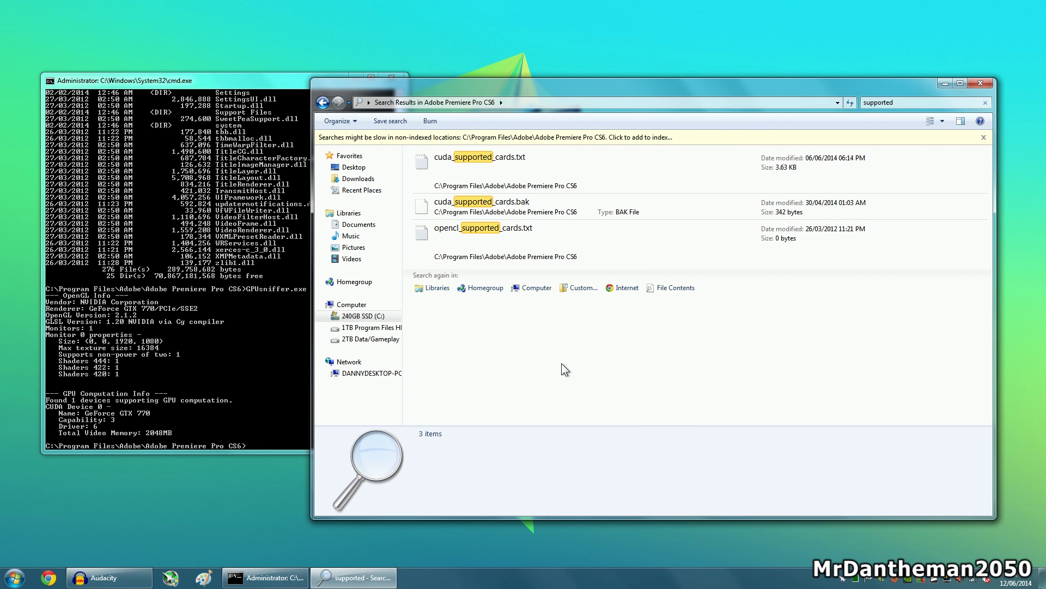
pyautogui.click(505, 169)
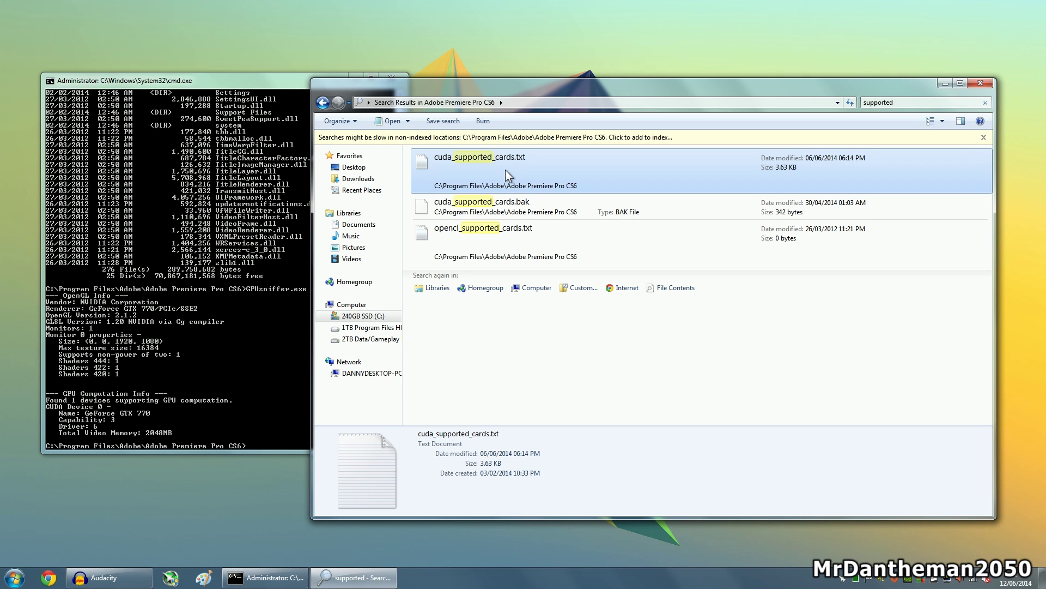
# Confirm opencl_supported_cards.txt is empty, then select cuda_supported_cards.txt.
pyautogui.click(487, 231)
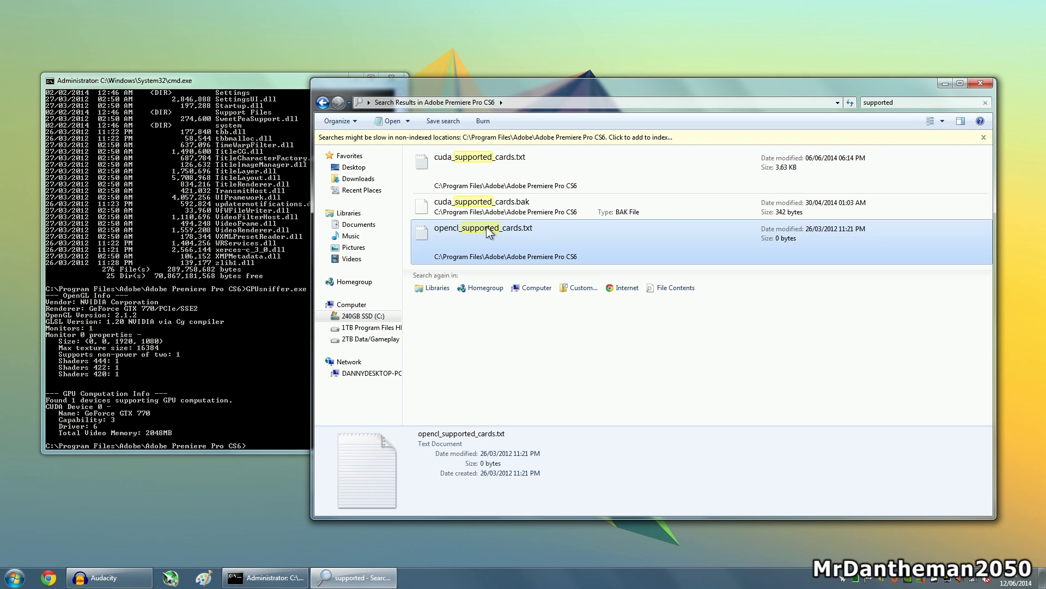
pyautogui.doubleClick(488, 231)
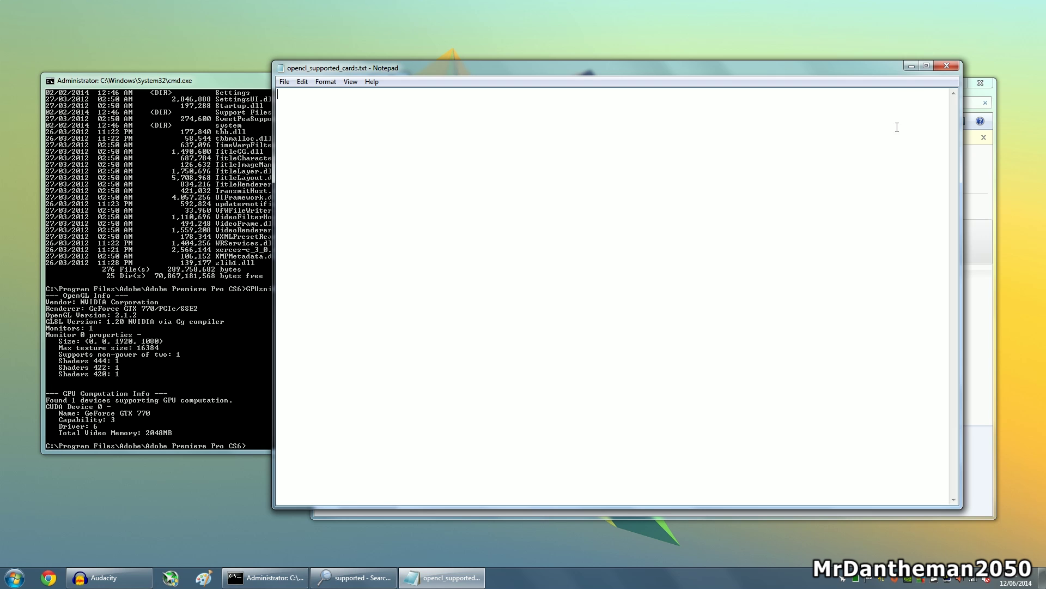
pyautogui.click(946, 65)
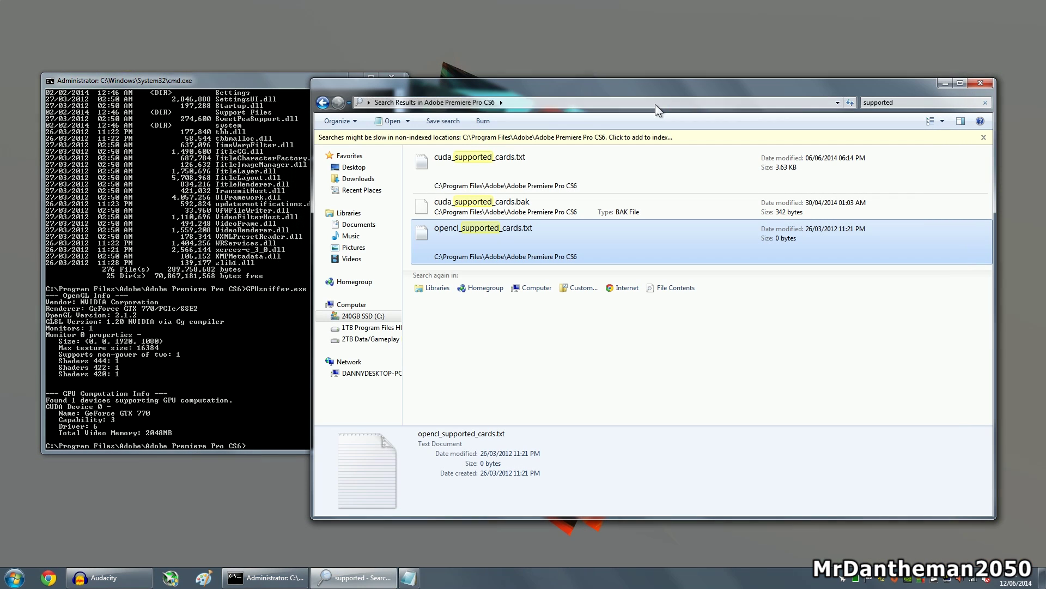
pyautogui.click(502, 162)
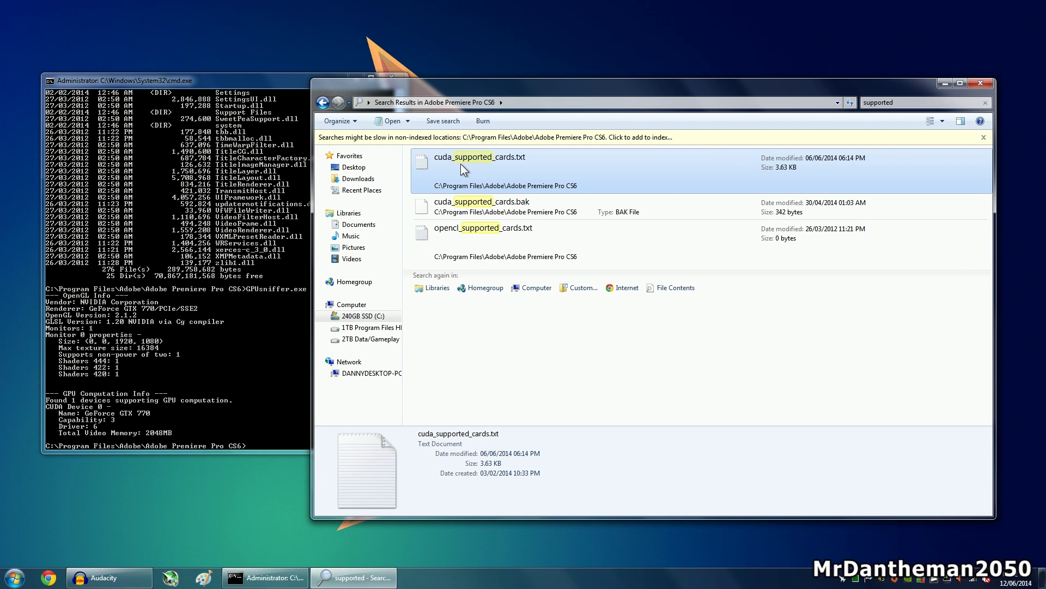
# Open cuda_supported_cards.txt and append 'GeForce GTX 770' as a new last line.
pyautogui.doubleClick(461, 164)
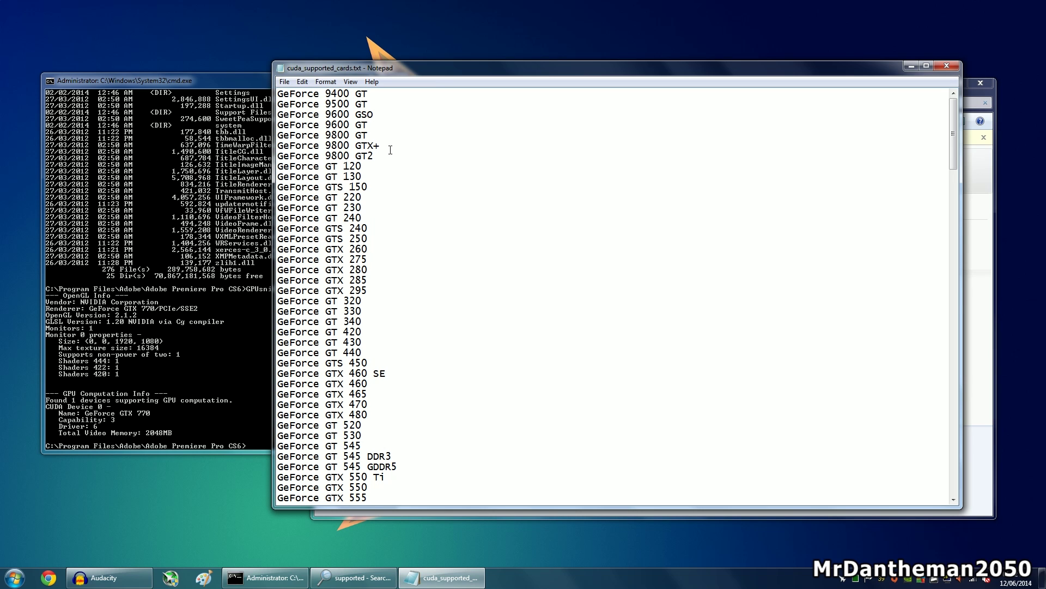
pyautogui.moveTo(953, 125); pyautogui.dragTo(742, 501)
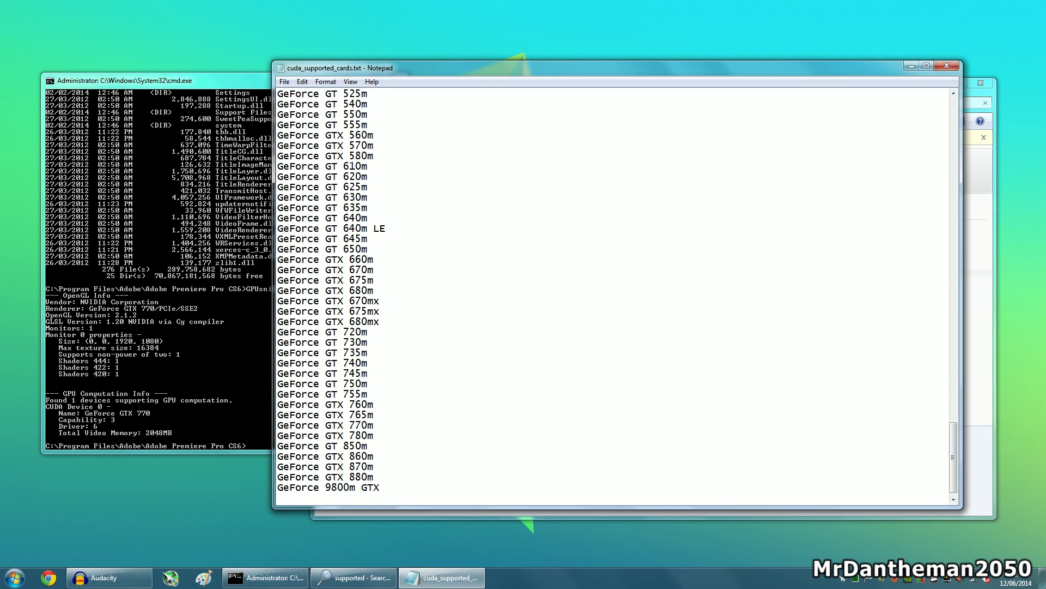
pyautogui.write('GeFor')
pyautogui.write('ce GTZXm')
pyautogui.press('BackSpace')
pyautogui.press('BackSpace')
pyautogui.press('BackSpace')
pyautogui.press('BackSpace')
pyautogui.write('X 770')
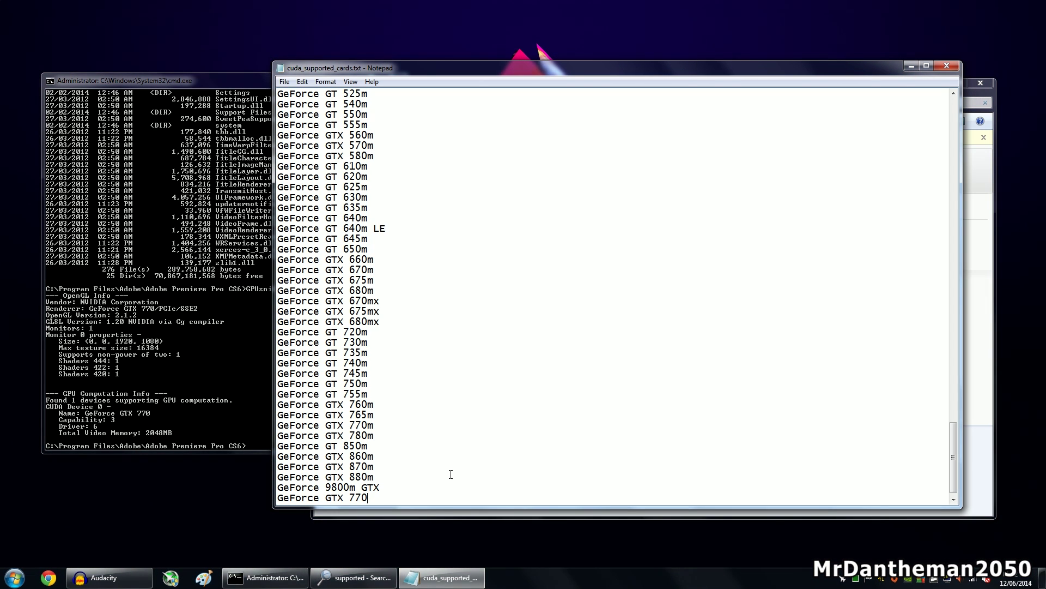
pyautogui.moveTo(166, 80); pyautogui.dragTo(162, 83)
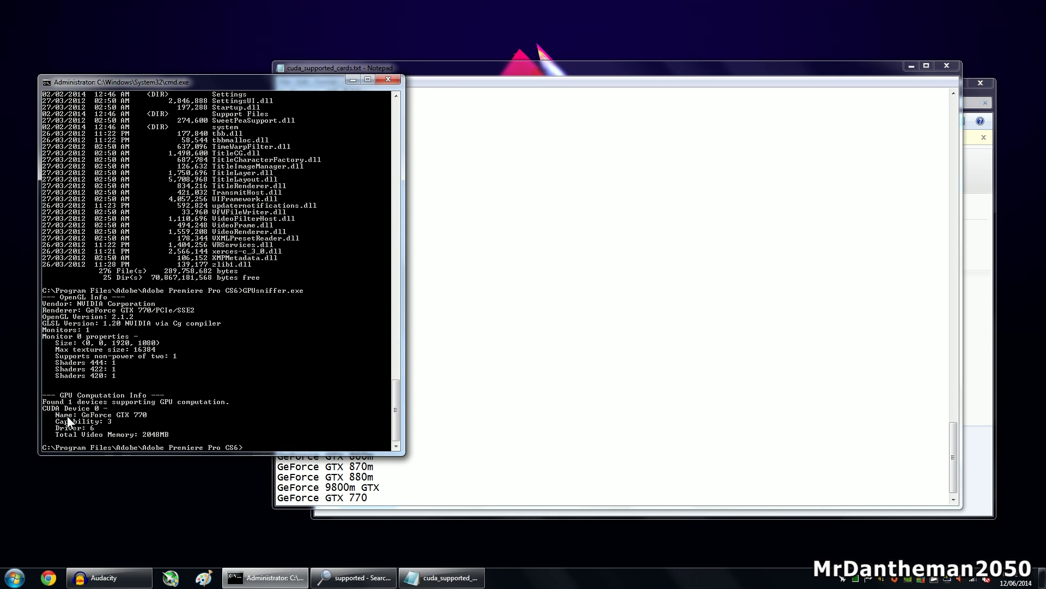
# Delete the appended GeForce GTX 770 line and its trailing empty line.
pyautogui.click(510, 316)
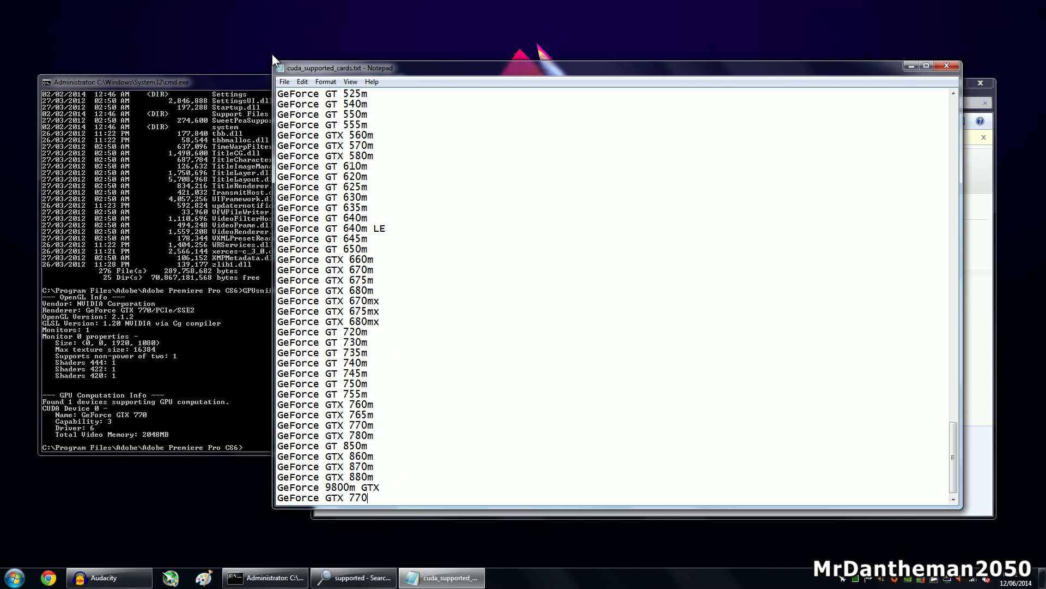
pyautogui.press('BackSpace')
pyautogui.press('BackSpace')
pyautogui.press('BackSpace')
pyautogui.press('BackSpace')
pyautogui.press('BackSpace')
pyautogui.press('BackSpace')
pyautogui.press('BackSpace')
pyautogui.press('BackSpace')
pyautogui.press('BackSpace')
pyautogui.press('BackSpace')
pyautogui.press('BackSpace')
pyautogui.press('BackSpace')
pyautogui.press('BackSpace')
pyautogui.press('BackSpace')
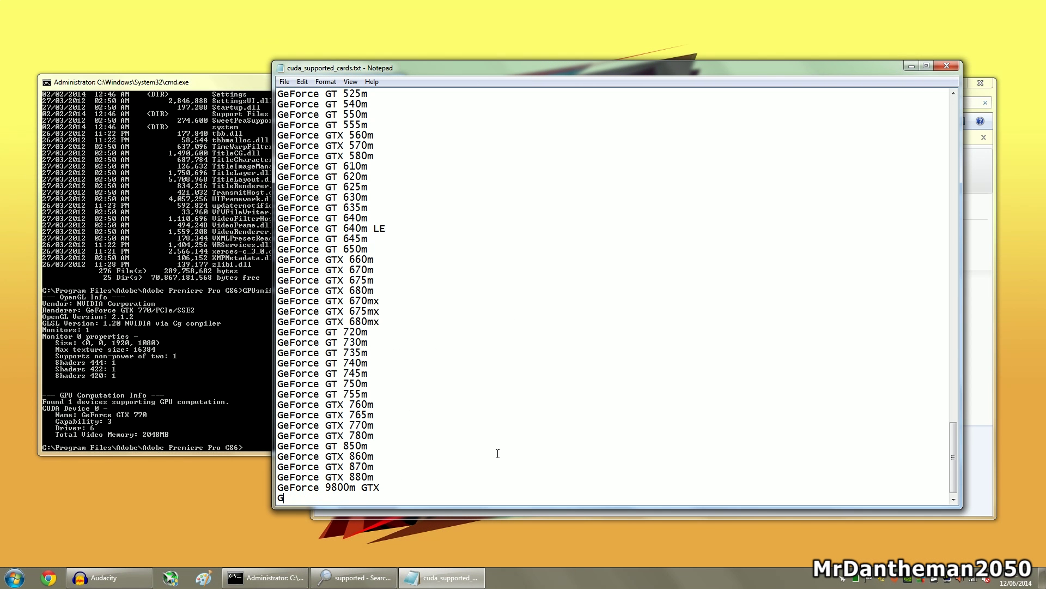
pyautogui.press('BackSpace')
pyautogui.press('BackSpace')
# Find and highlight the existing GeForce GTX 770 entry between GTX 760 Ti and GTX 780.
pyautogui.moveTo(954, 460); pyautogui.dragTo(950, 207)
pyautogui.moveTo(375, 315); pyautogui.dragTo(276, 311)
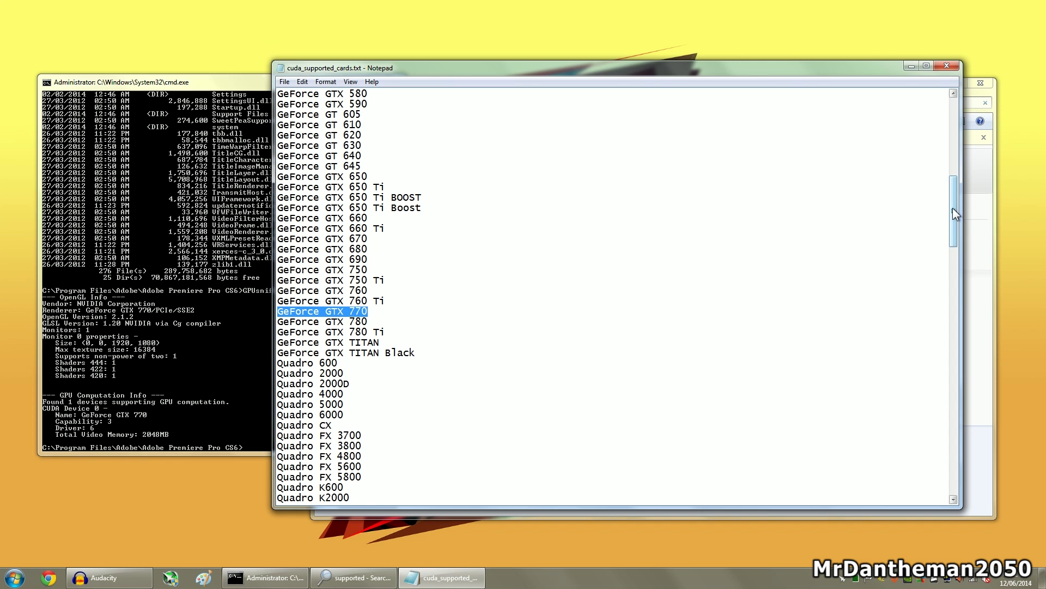
pyautogui.moveTo(952, 207); pyautogui.dragTo(937, 304)
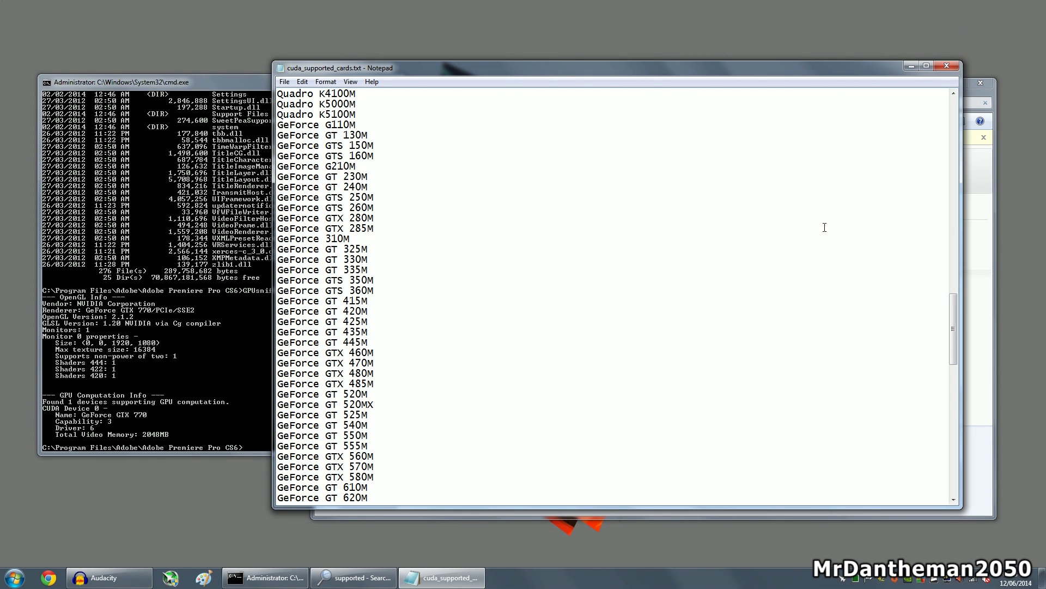
pyautogui.moveTo(953, 316); pyautogui.dragTo(959, 194)
pyautogui.click(386, 334)
pyautogui.moveTo(380, 323); pyautogui.dragTo(280, 325)
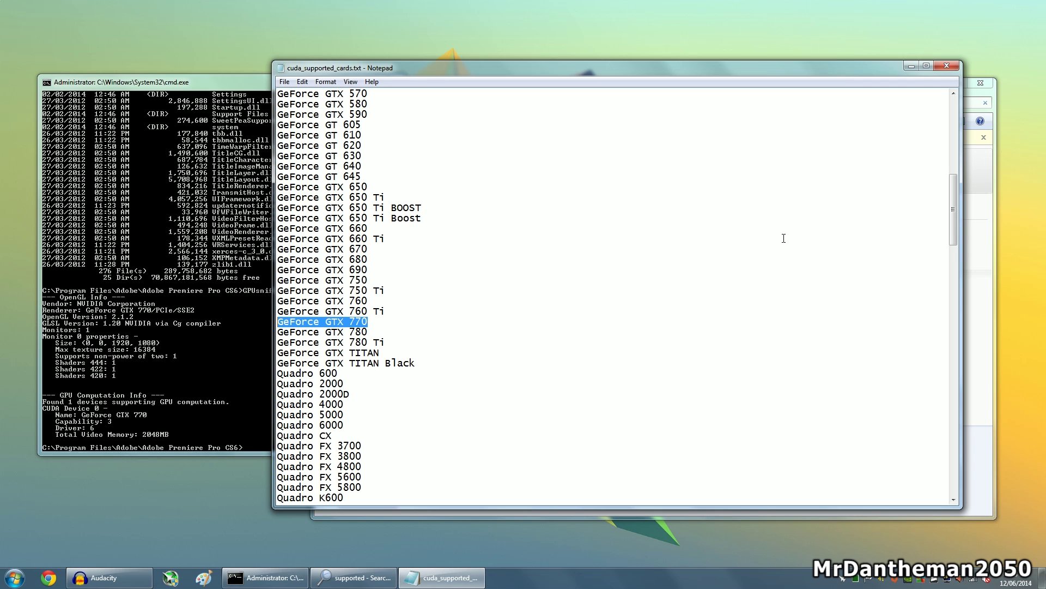
pyautogui.moveTo(291, 171); pyautogui.dragTo(421, 463)
pyautogui.click(420, 463)
pyautogui.moveTo(388, 342); pyautogui.dragTo(289, 345)
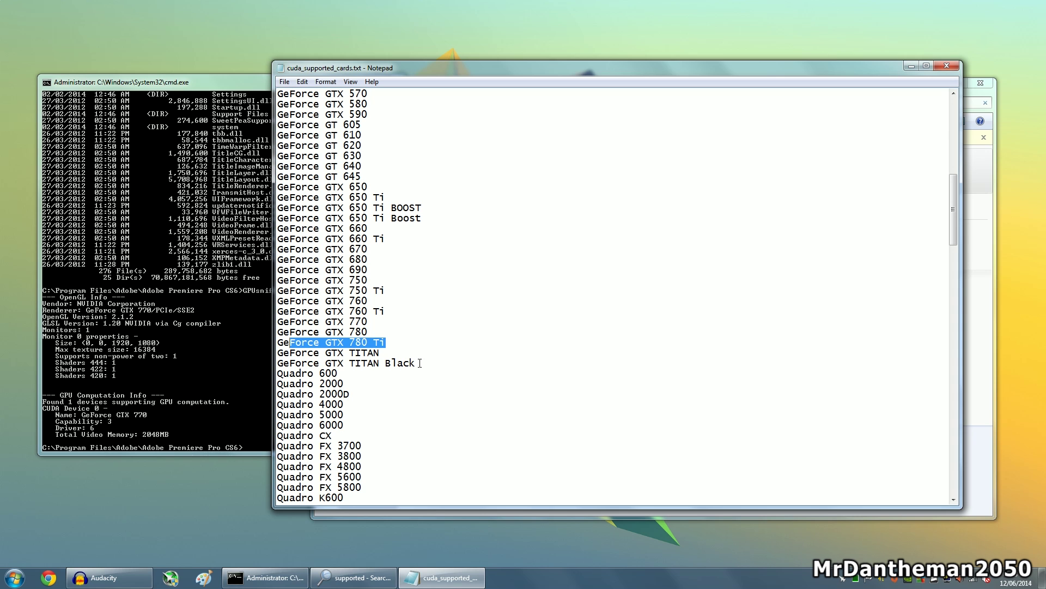
pyautogui.scroll(13, 446, 271)
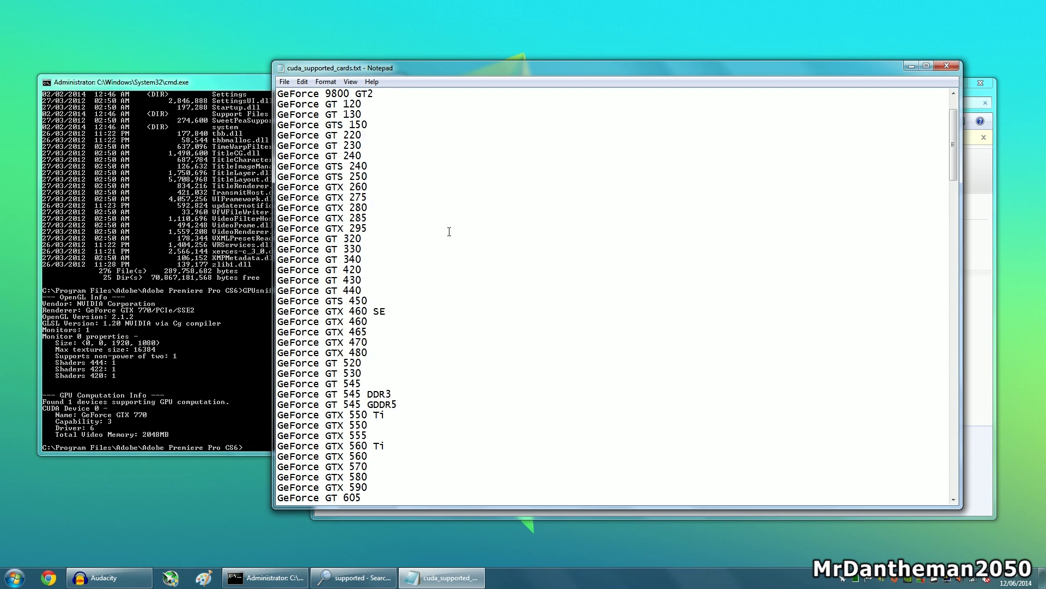
# Try saving over cuda_supported_cards.txt, dismiss 'Access is denied', and close Notepad without saving.
pyautogui.scroll(1, 449, 232)
pyautogui.click(283, 82)
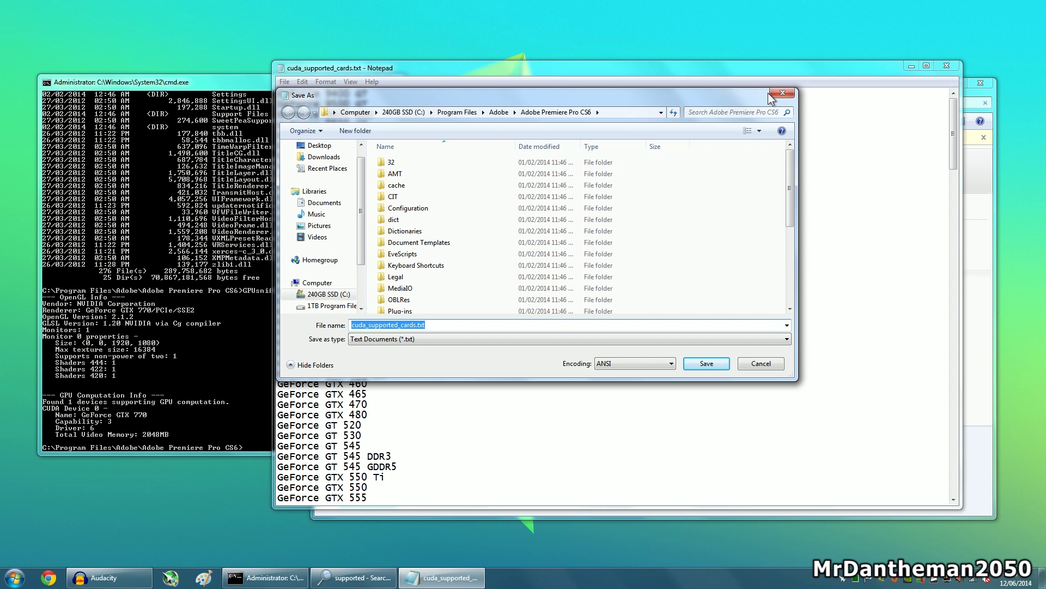
pyautogui.click(716, 360)
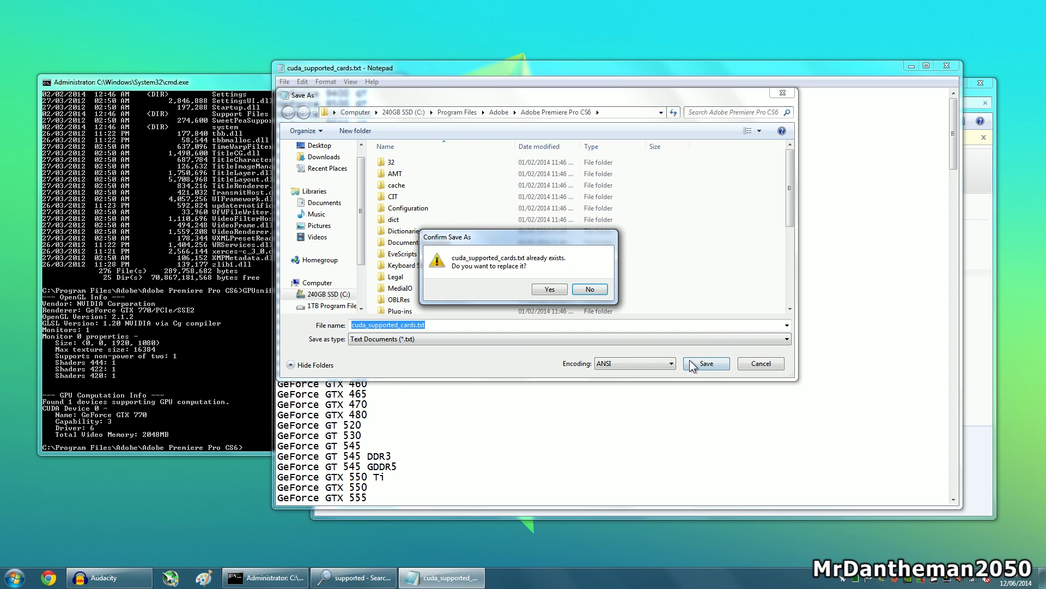
pyautogui.click(548, 290)
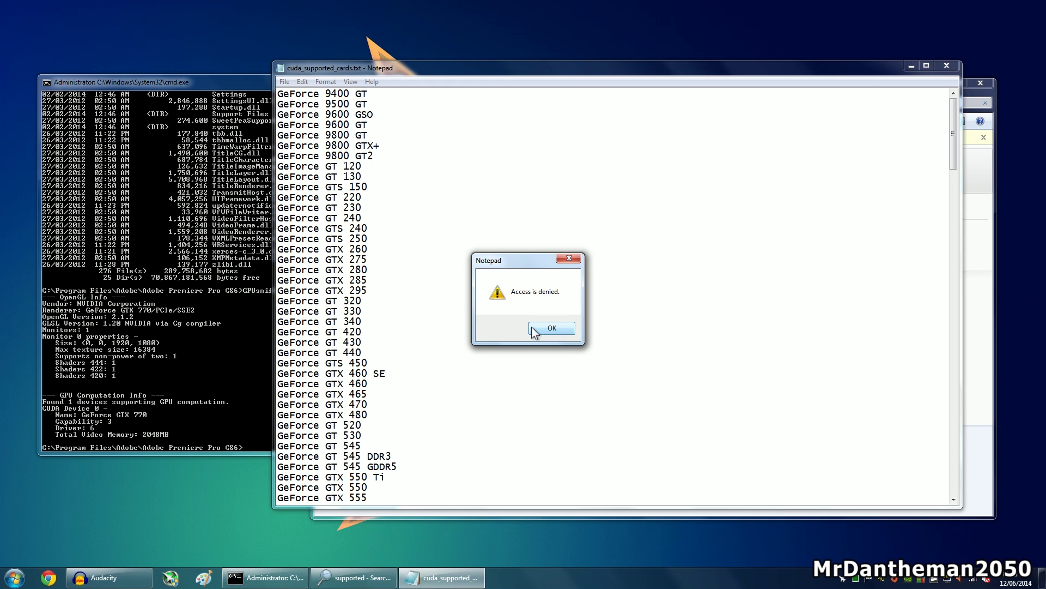
pyautogui.click(551, 329)
pyautogui.click(950, 66)
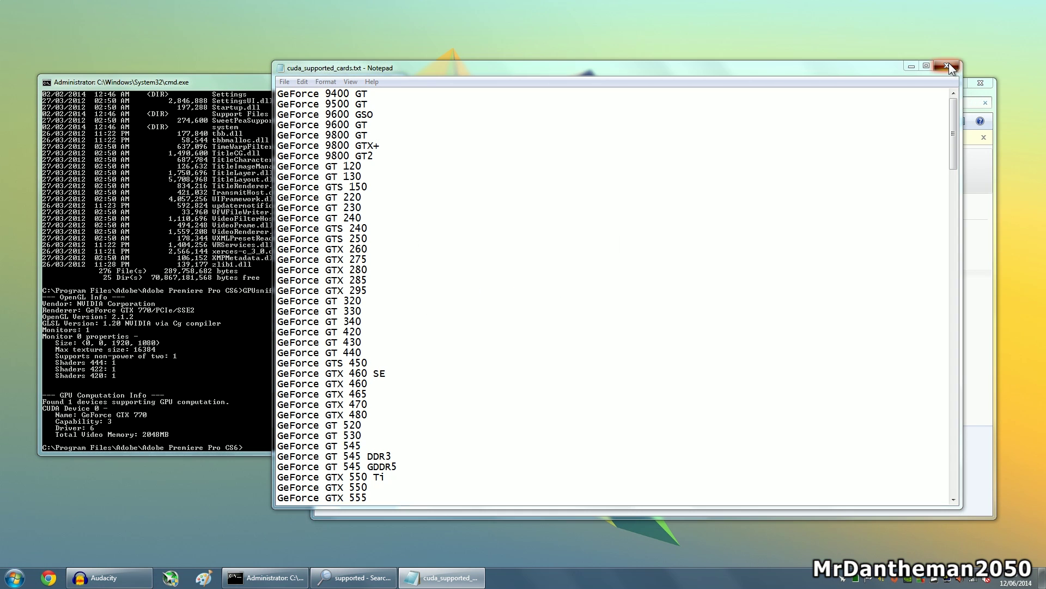
# Discard the unsaved changes and close the cuda_supported_cards.txt search results window.
pyautogui.click(547, 305)
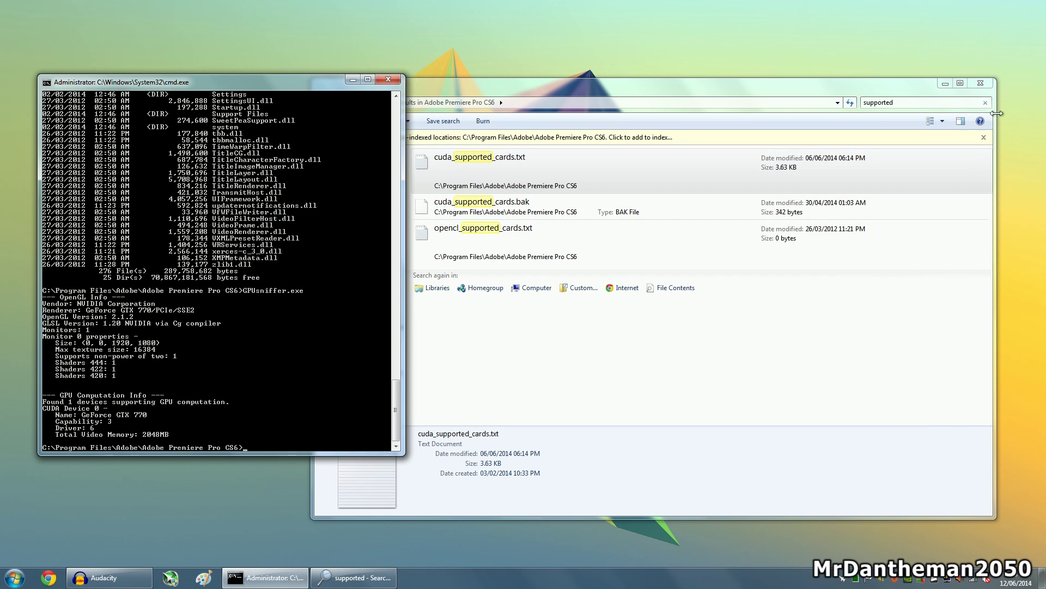
pyautogui.click(671, 323)
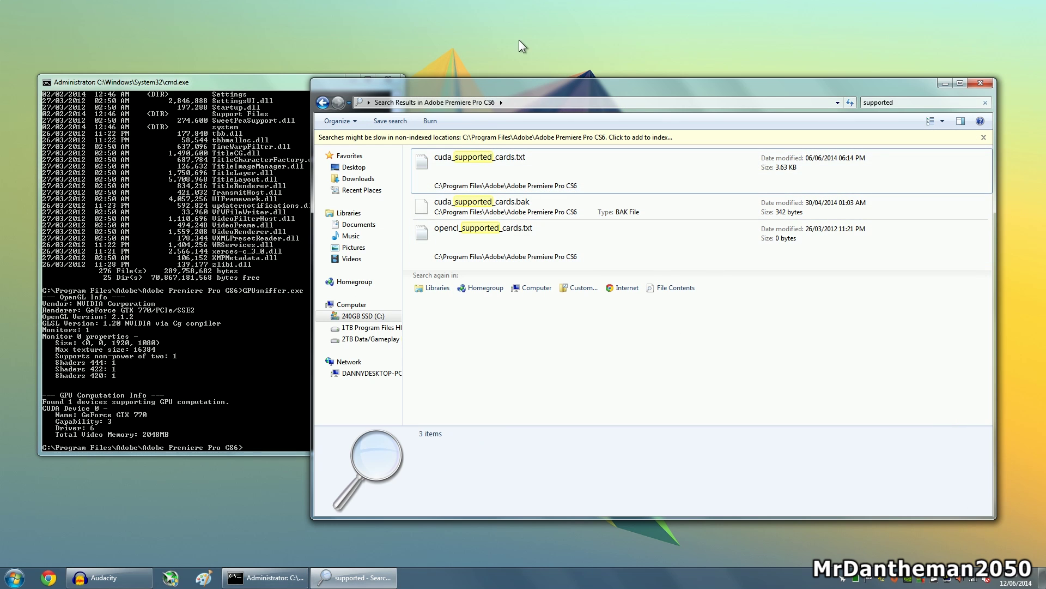
pyautogui.click(480, 160)
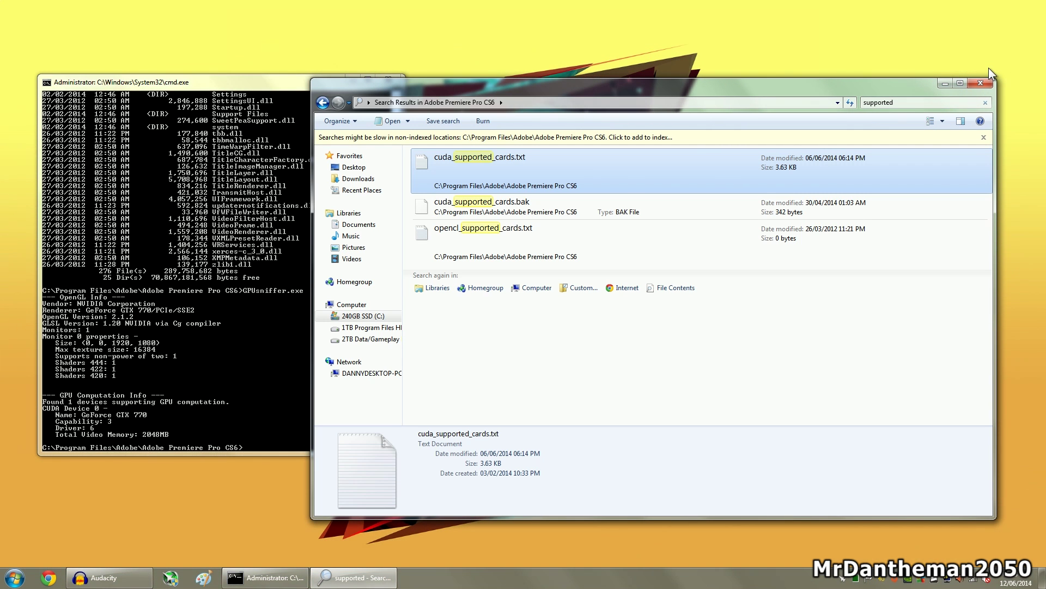
pyautogui.click(982, 78)
# Close the Command Prompt and launch Adobe Premiere Pro CS6 from the Start menu.
pyautogui.moveTo(372, 82); pyautogui.dragTo(650, 74)
pyautogui.click(655, 73)
pyautogui.press('super')
pyautogui.click(60, 245)
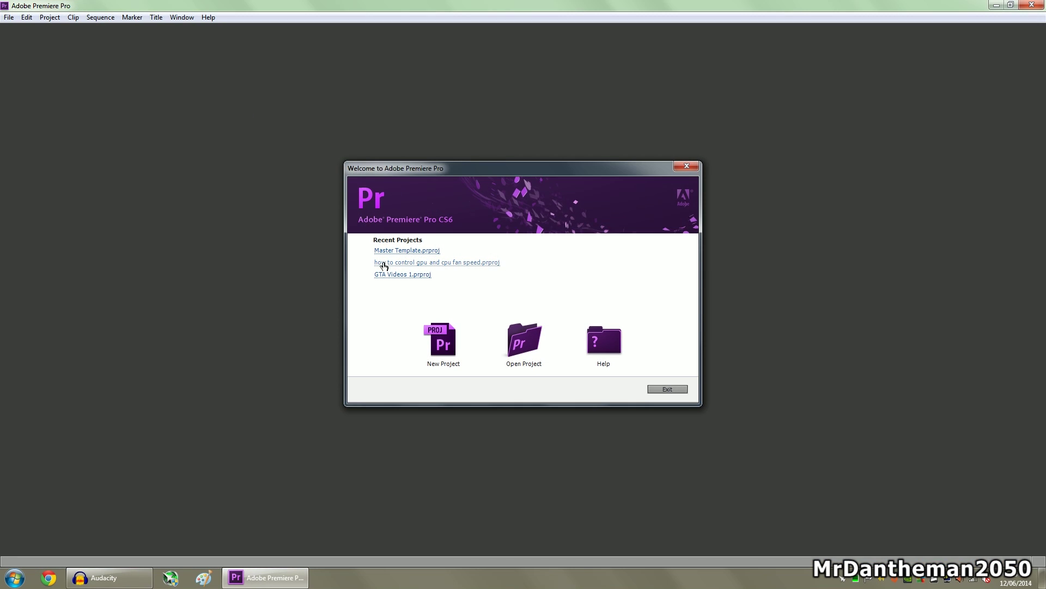
# Open Master Template, set its renderer to Mercury Playback Engine GPU Acceleration (CUDA), then quit Premiere.
pyautogui.click(393, 250)
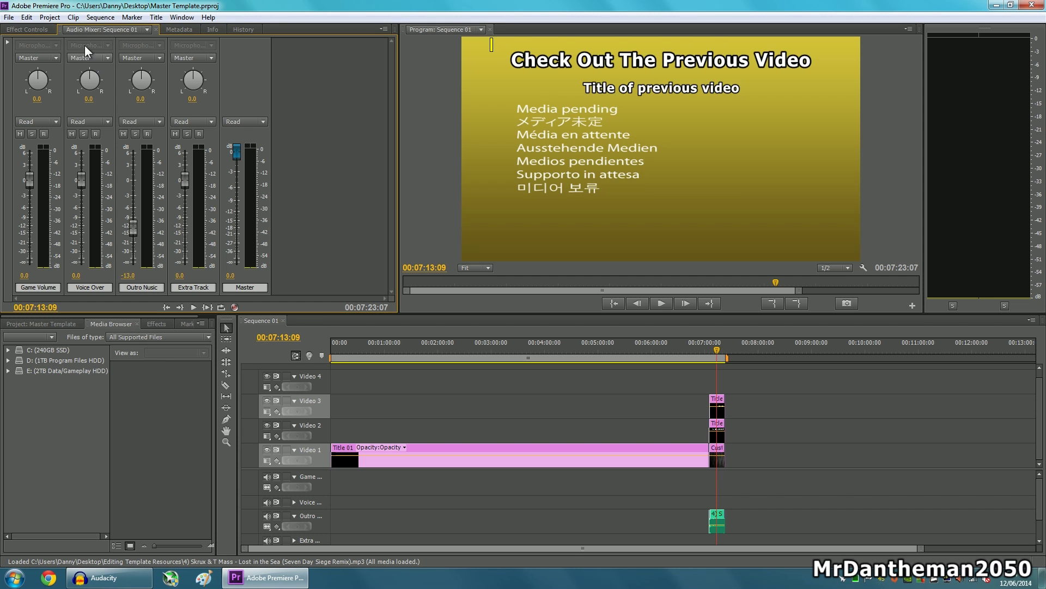
pyautogui.click(50, 17)
pyautogui.moveTo(60, 28)
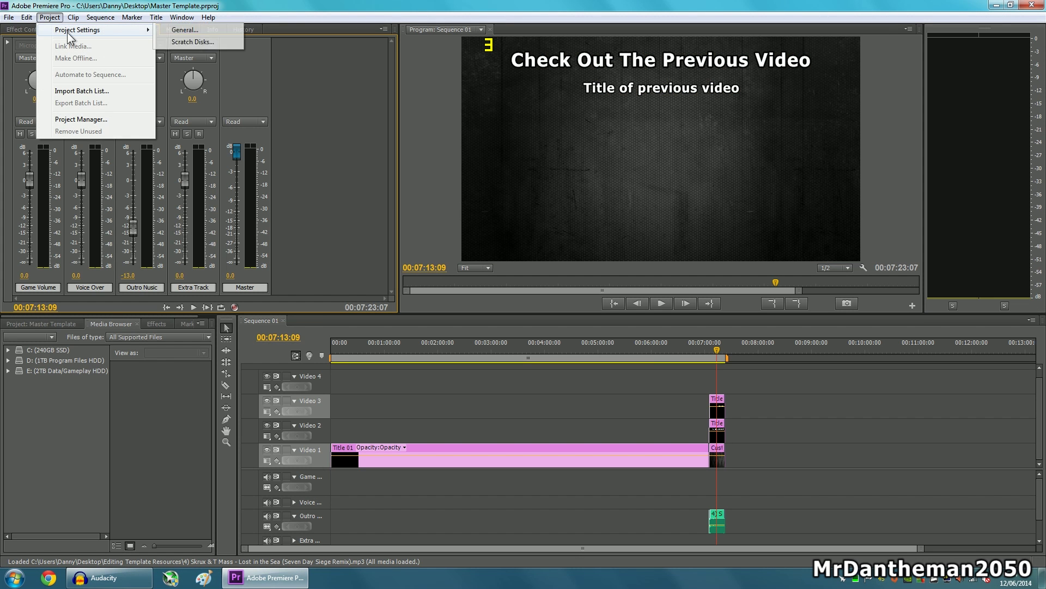
pyautogui.click(175, 28)
pyautogui.click(512, 195)
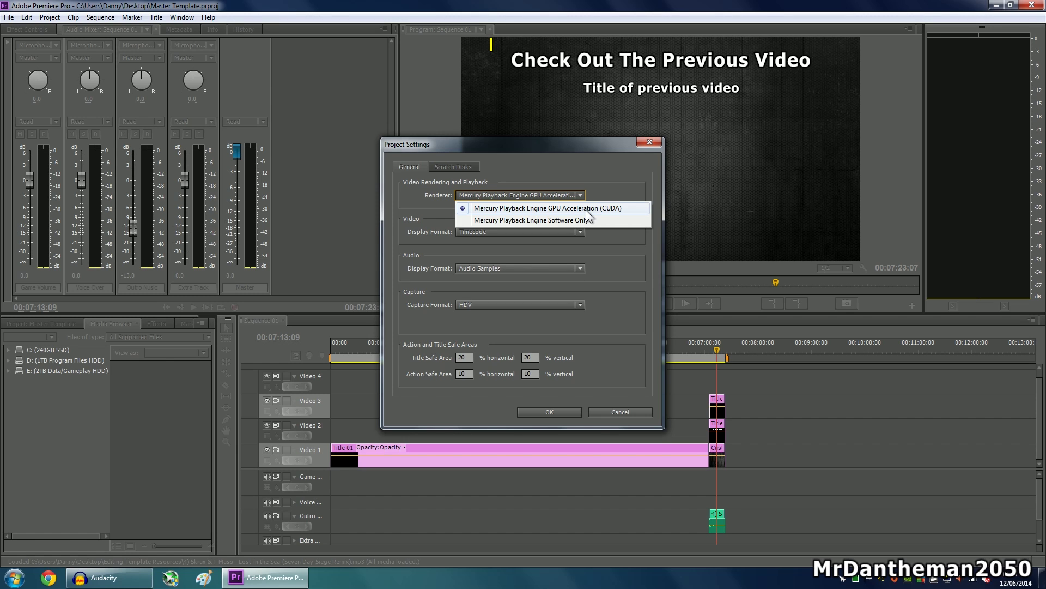
pyautogui.click(649, 145)
pyautogui.click(648, 145)
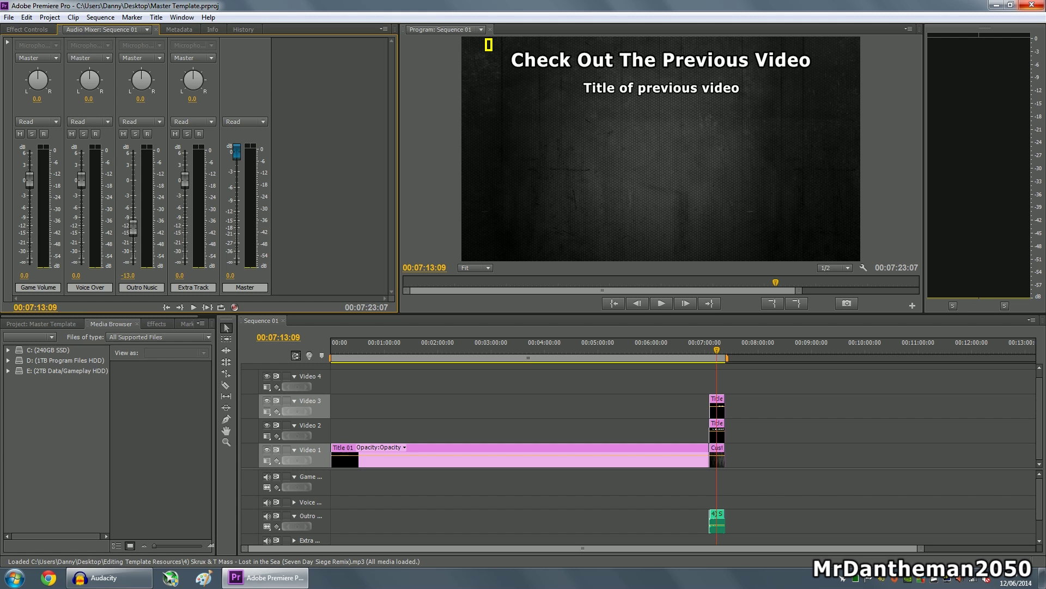
pyautogui.click(1032, 5)
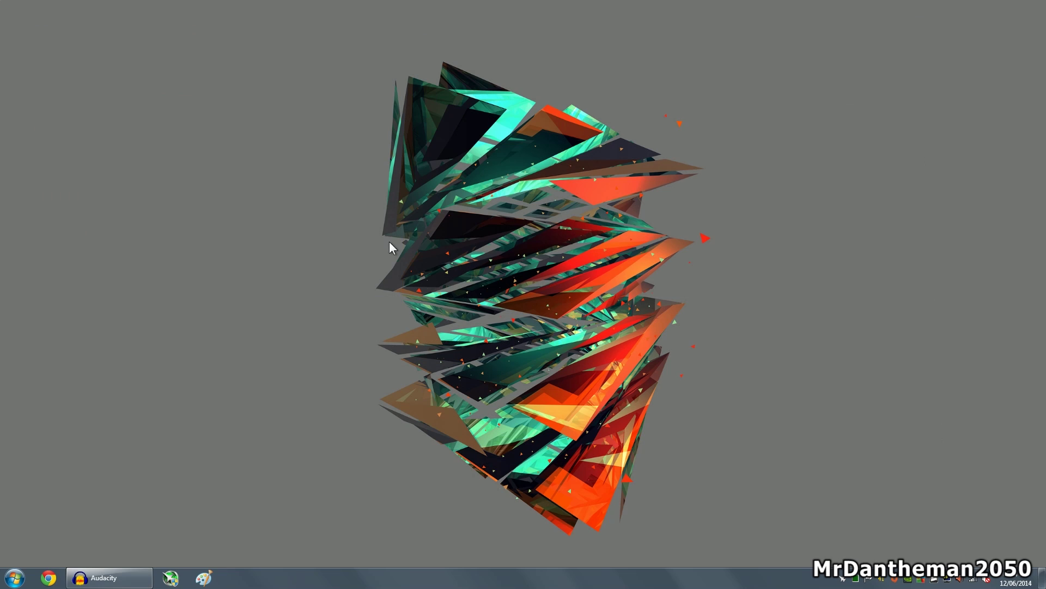